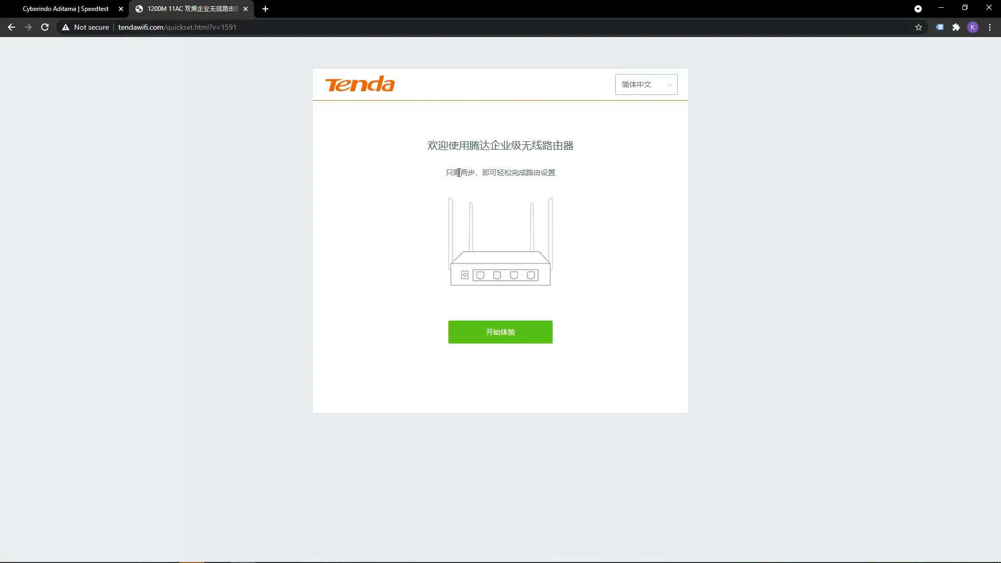
Switch the router's setup wizard language to English and start the quick setup.
left_click(657, 90)
left_click(643, 127)
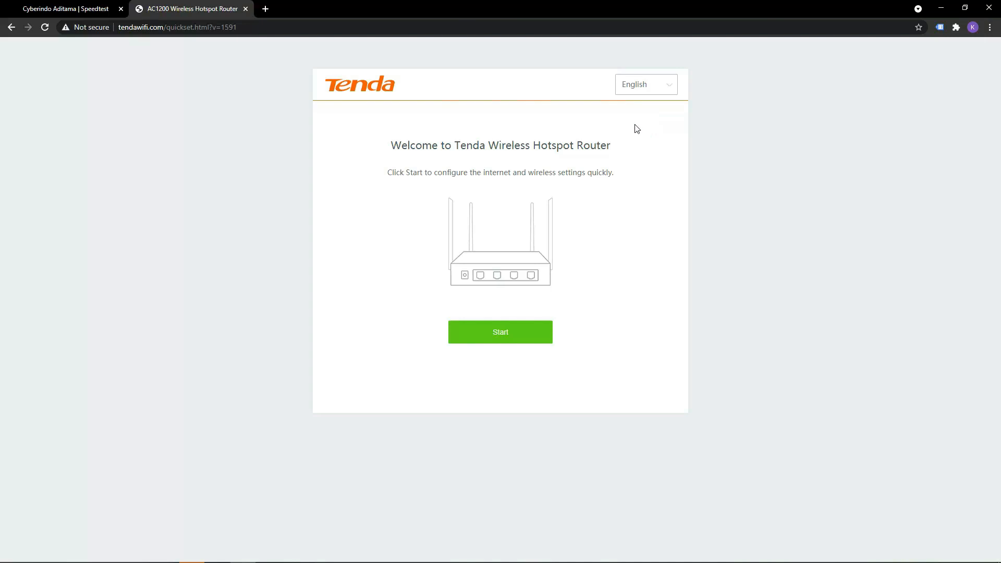
left_click(518, 336)
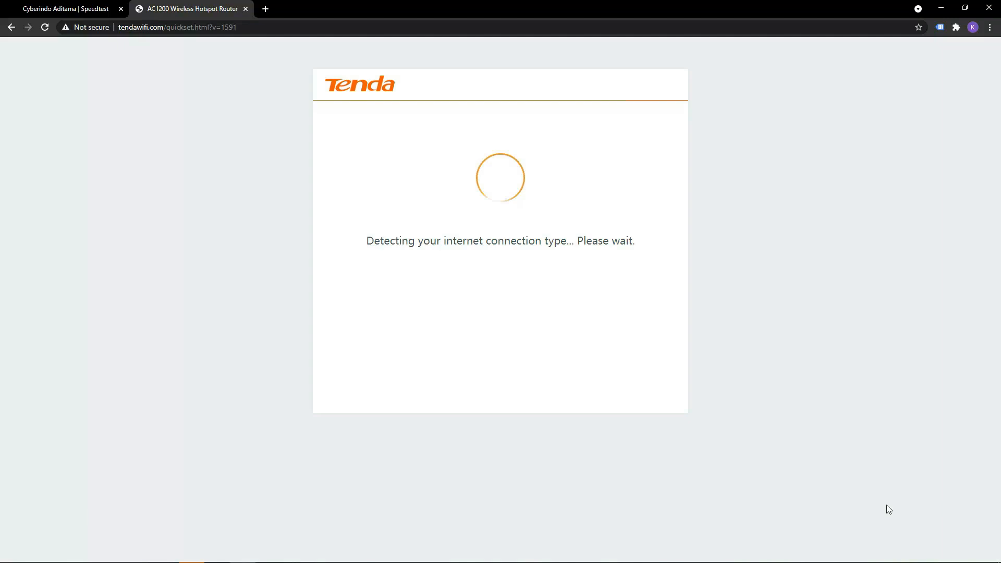
Accept Dynamic IP as the connection type and continue to the wireless setup.
left_click(904, 556)
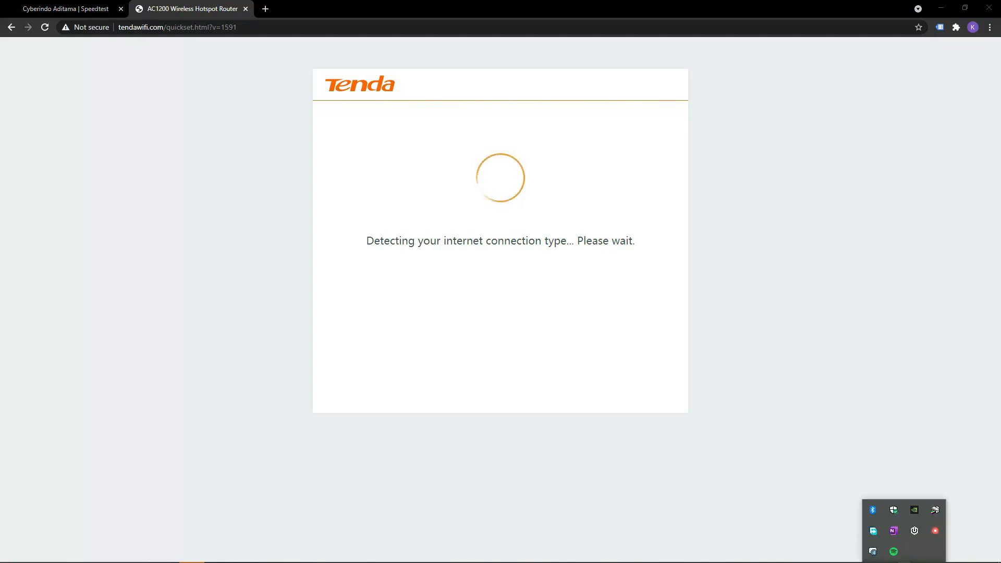
left_click(903, 555)
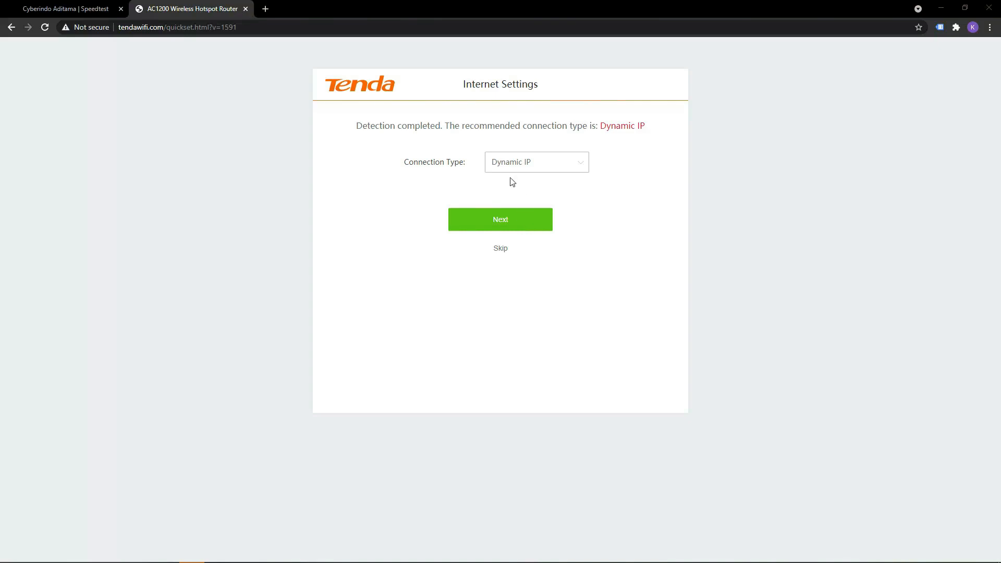
left_click(514, 222)
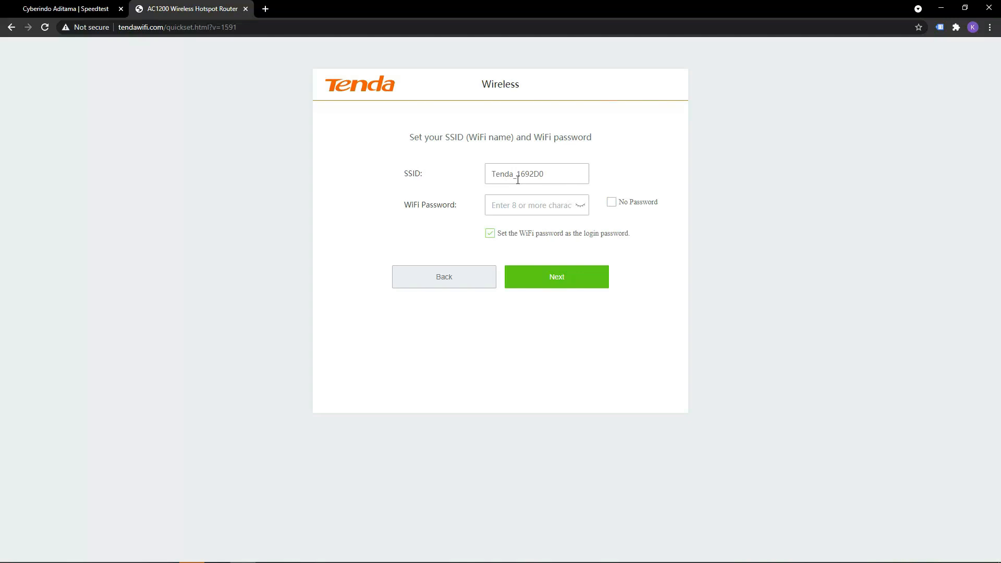
Keep the default SSID and enter a WiFi password for the wireless network.
left_click(554, 175)
left_click(536, 203)
type("•••••")
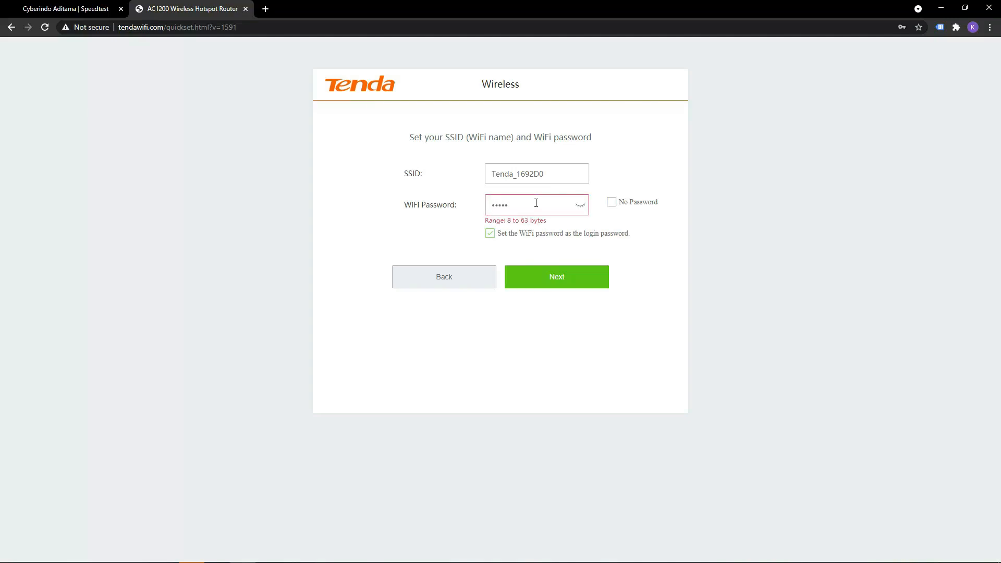
type("••••••")
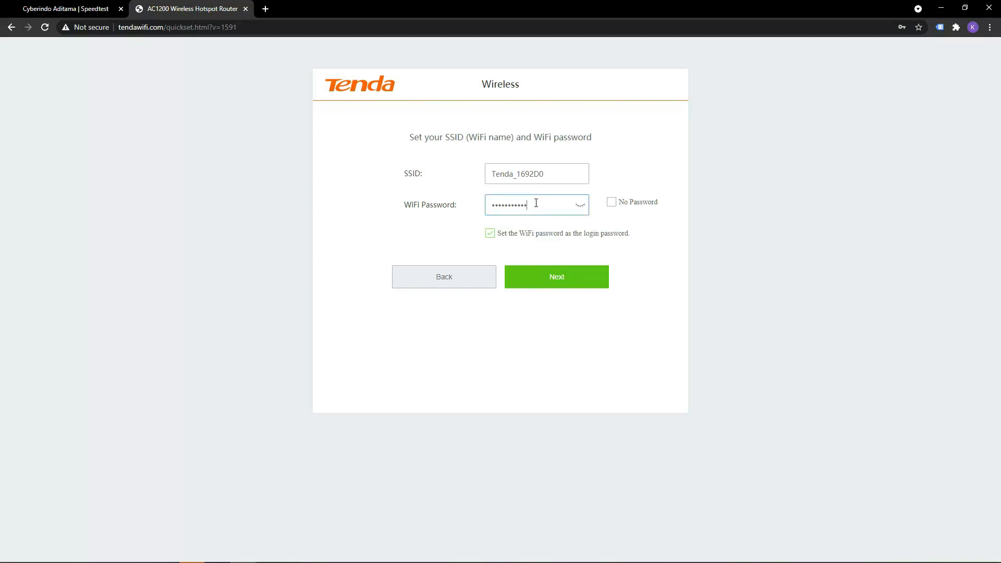
Open Notepad, write down the WiFi password labelled "password tes pertama", and return to the router setup page.
key("super+r")
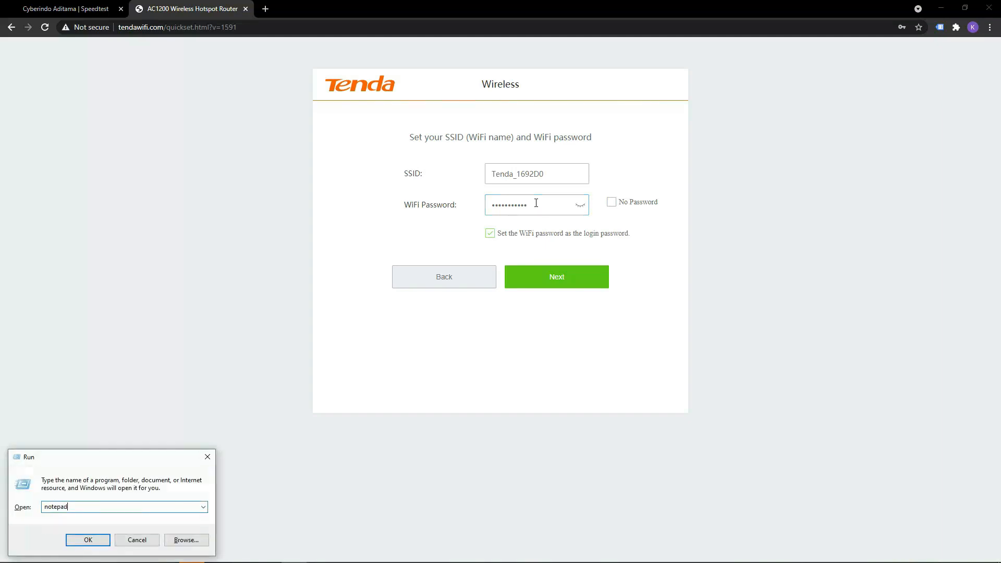
key("Return")
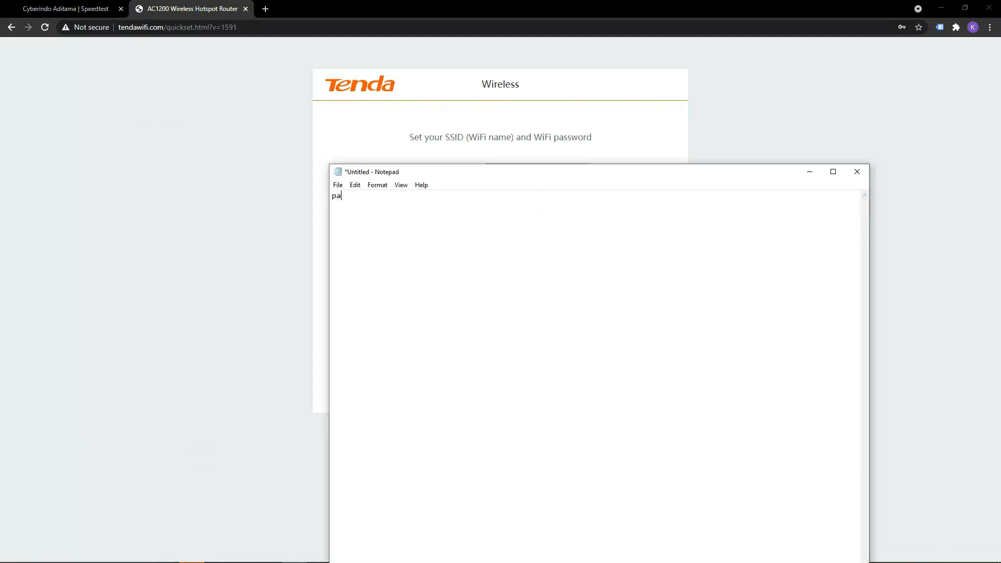
key("BackSpace")
left_click(689, 126)
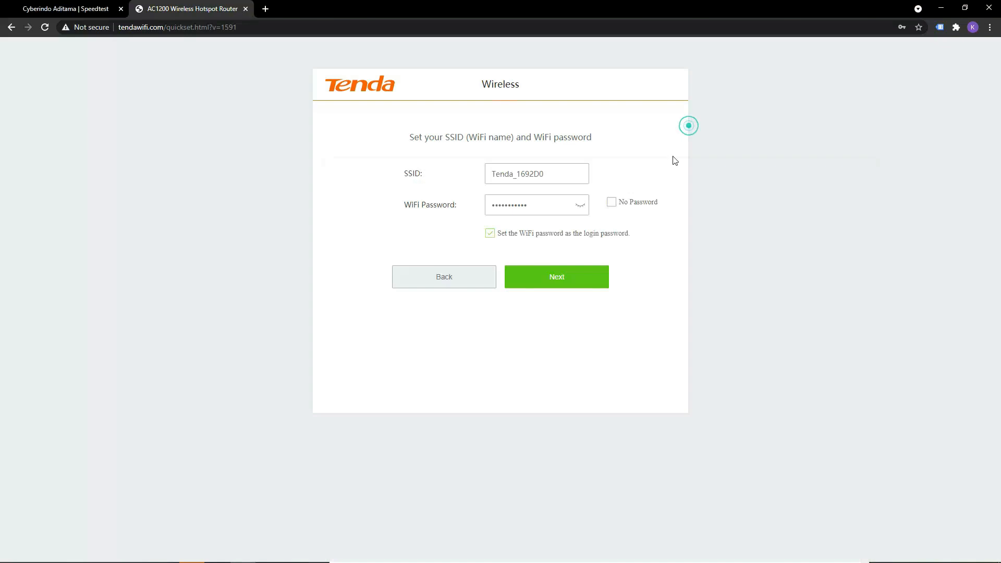
Reveal the WiFi password to compare it with the Notepad note, and stop using it as the login password.
left_click(613, 206)
left_click(613, 207)
left_click(580, 205)
left_click(295, 561)
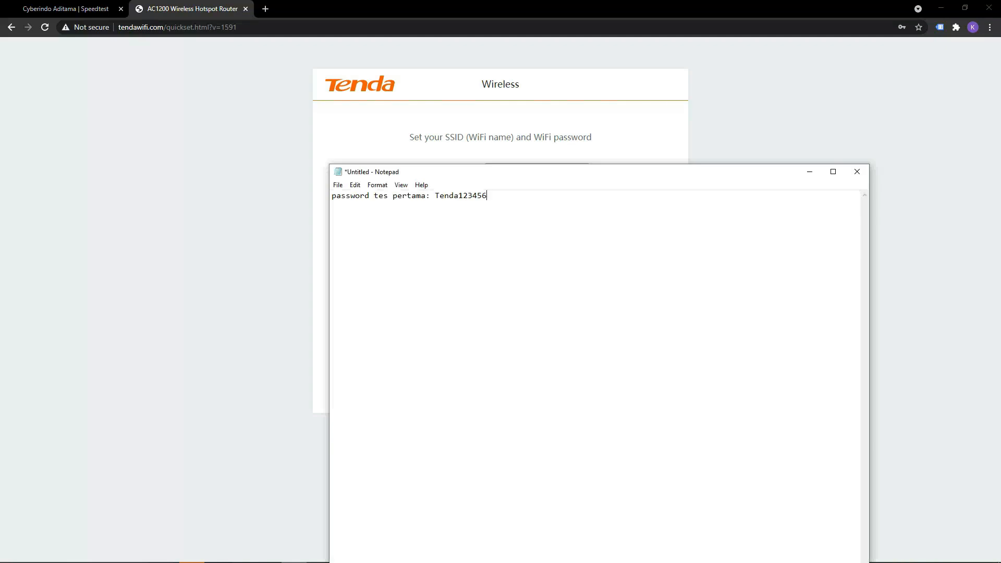
left_click(295, 561)
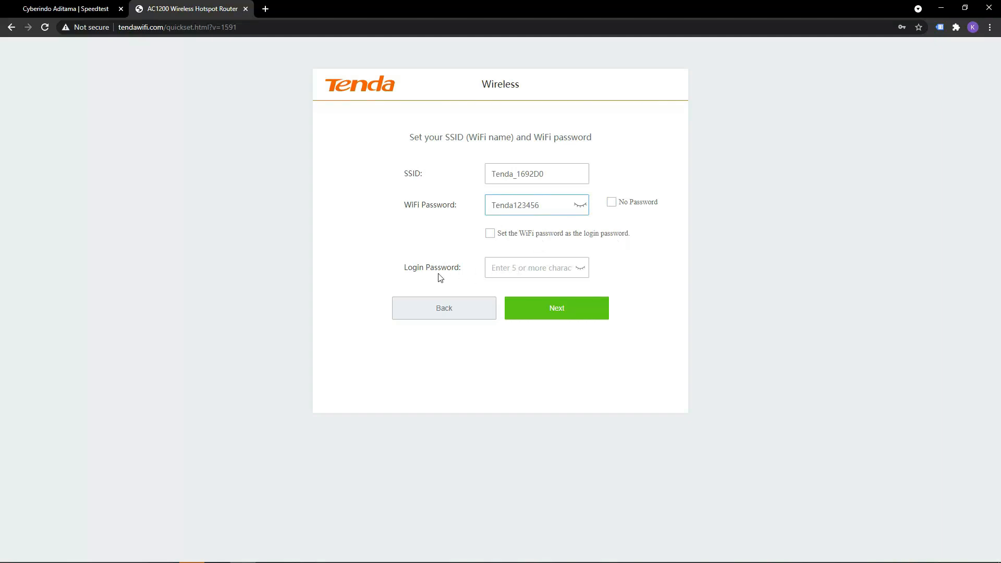
left_click(524, 268)
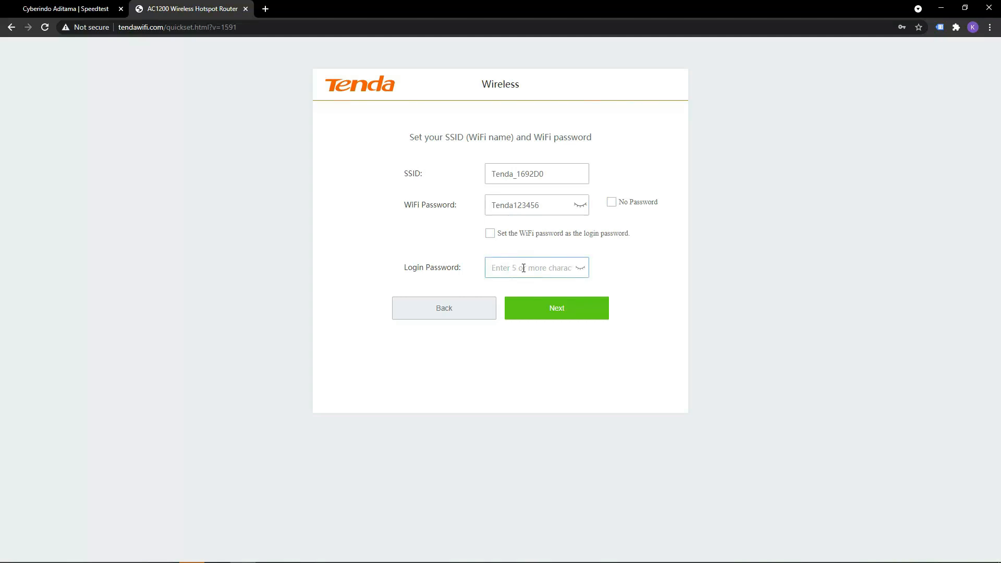
Switch to Notepad, add a second line recording the router's login password, and return to the setup page.
left_click(296, 562)
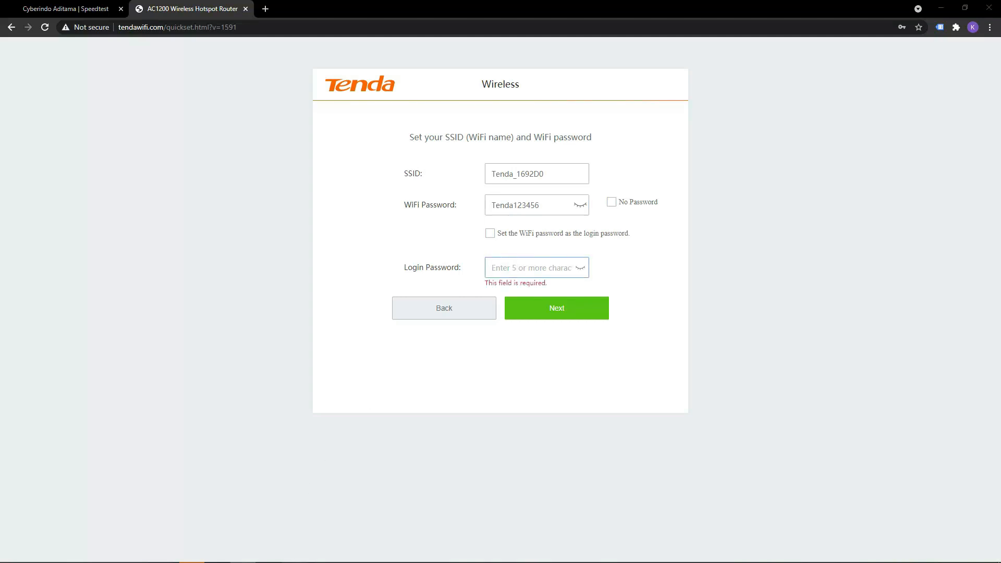
type("Login pasas")
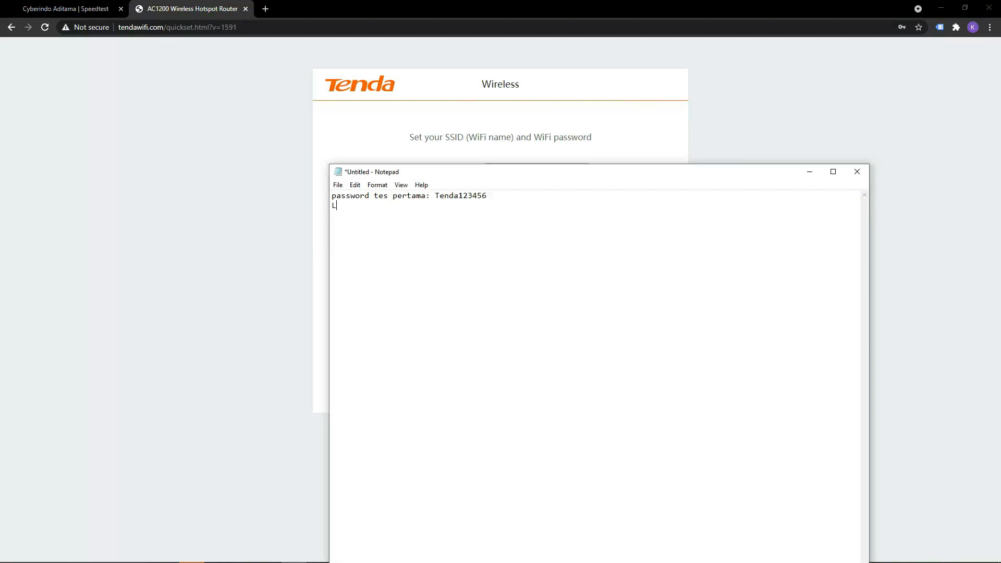
key("BackSpace")
key("BackSpace")
left_click(269, 231)
Enter the noted login password, submit the wireless settings, and dismiss the browser's offer to save the password.
left_click(501, 264)
left_click(542, 311)
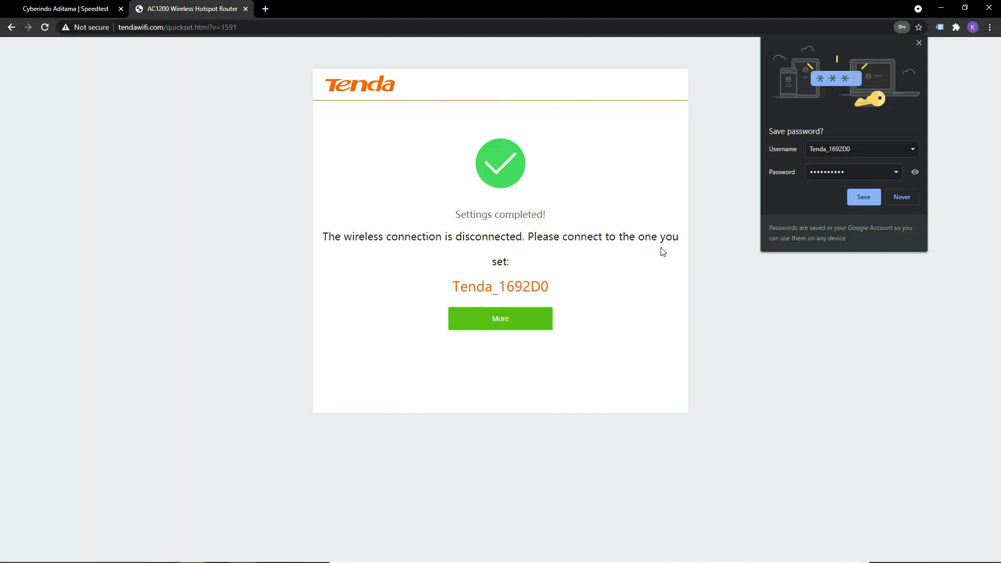
left_click(918, 44)
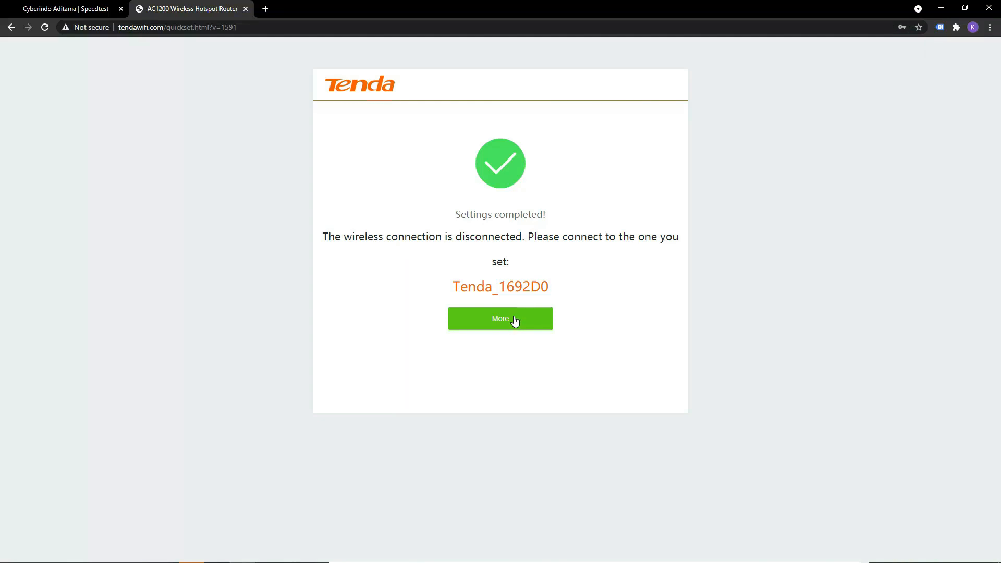
In the router's Internet Settings, set WAN Ports to 2 and save the change, confirming the reboot.
left_click(515, 320)
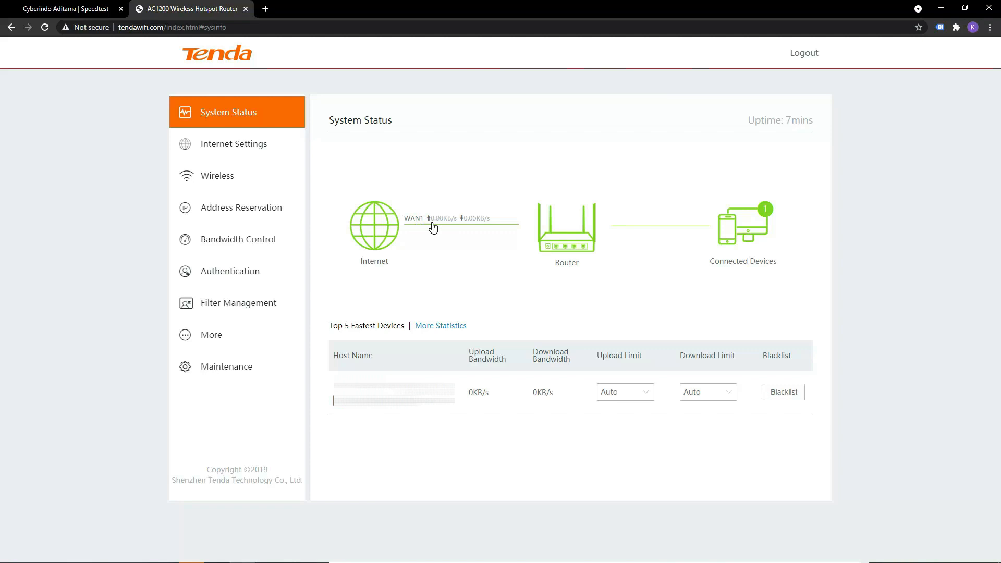
left_click(257, 153)
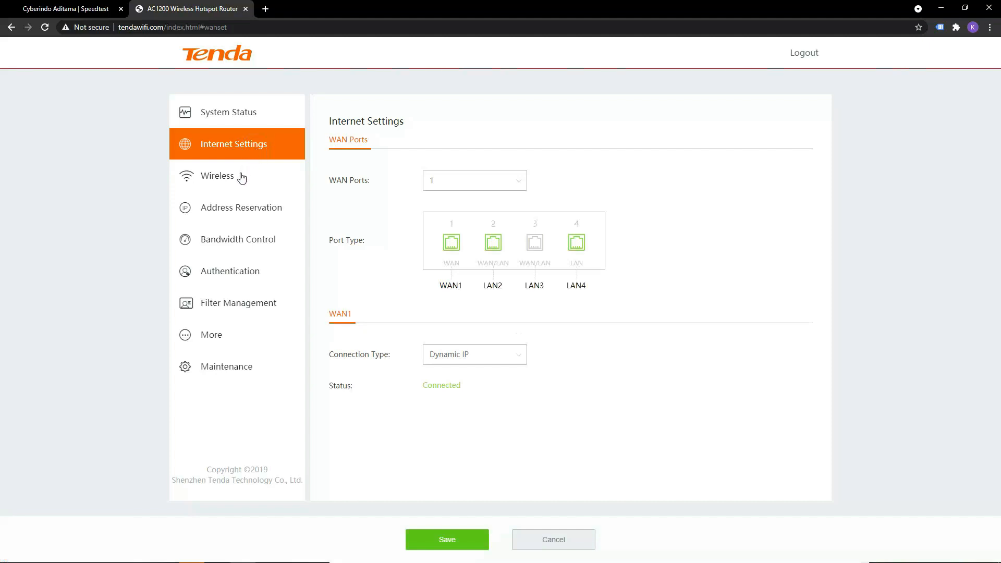
left_click(492, 242)
left_click(505, 180)
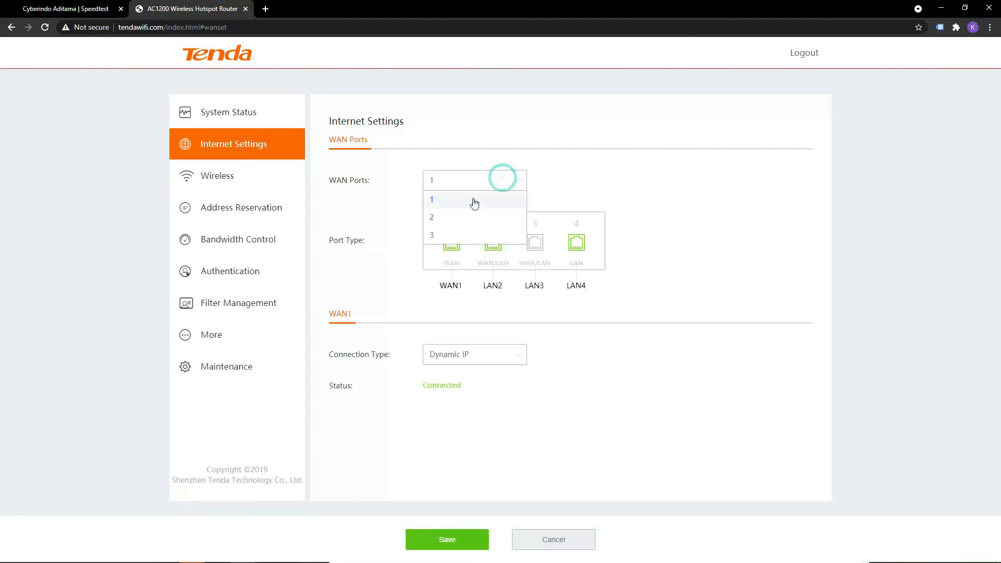
left_click(444, 213)
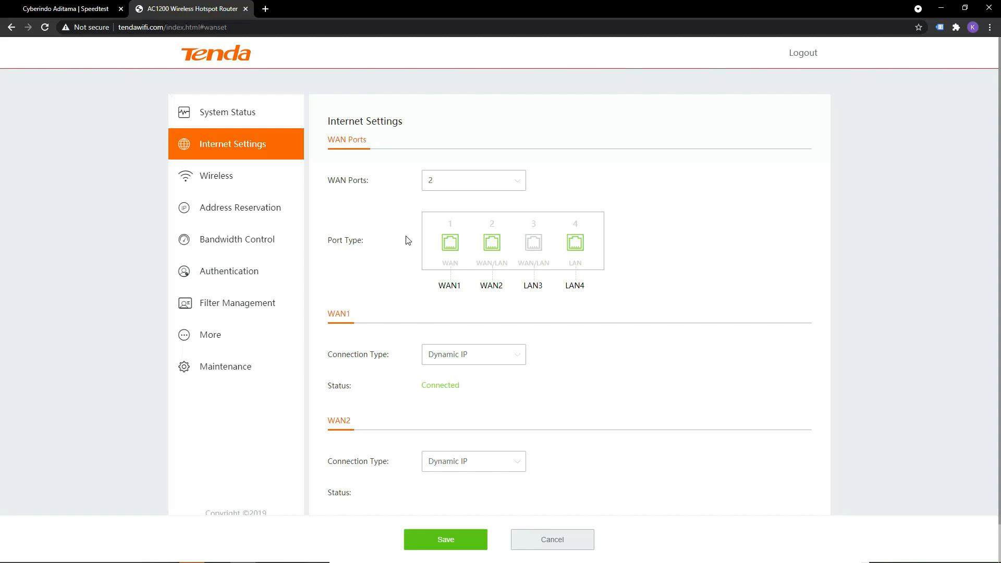
scroll(389, 302, "down", 1)
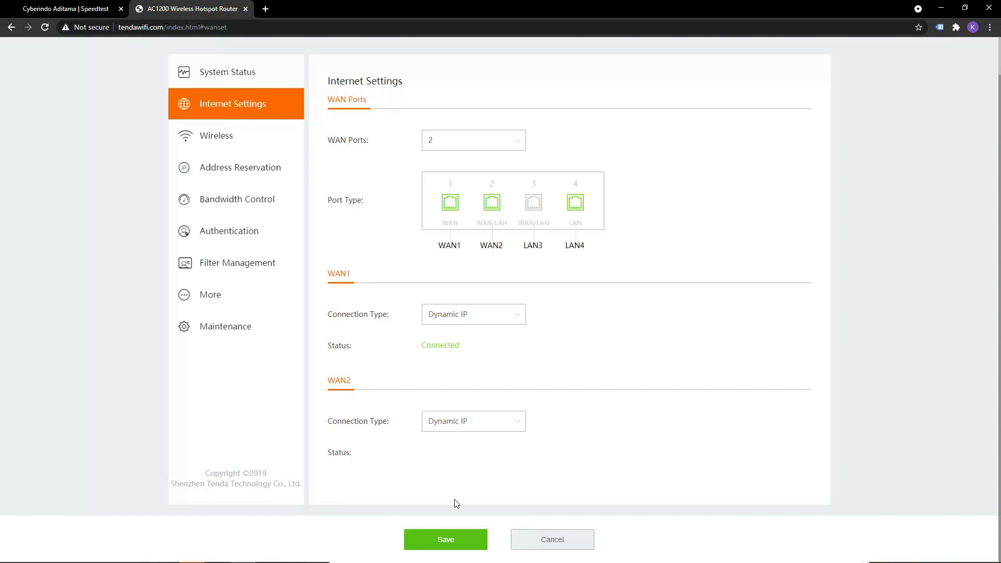
left_click(454, 542)
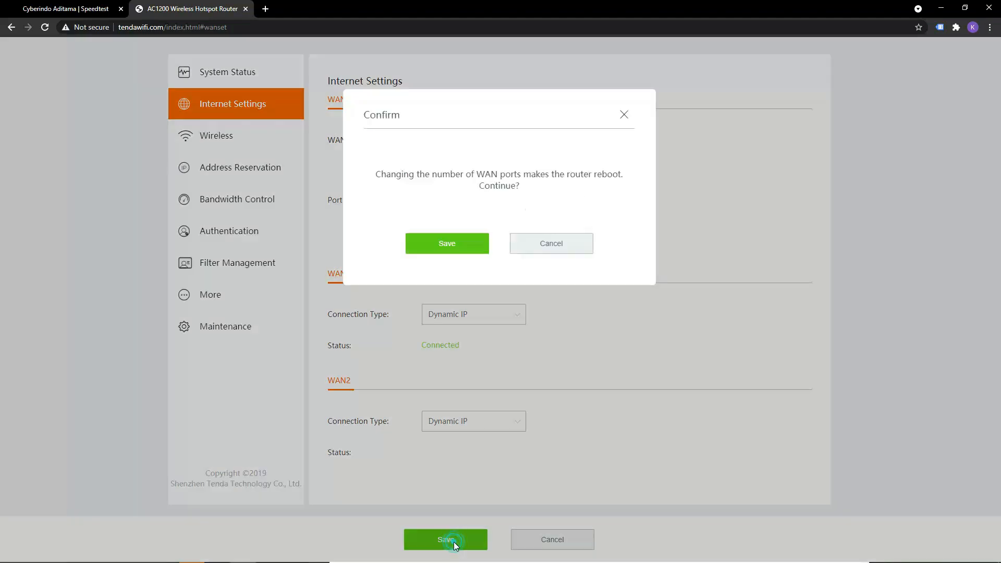
left_click(465, 244)
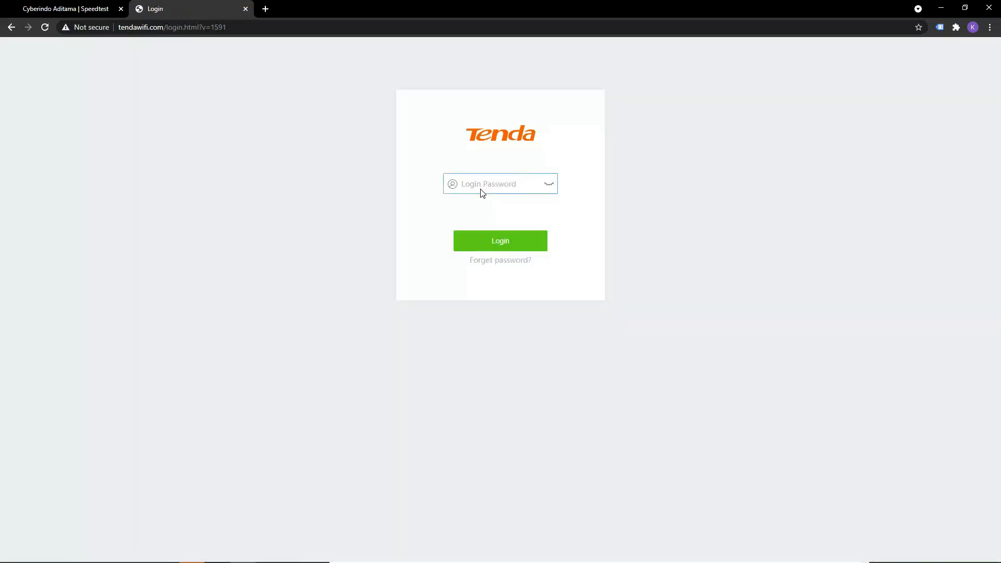
Log back in to the router with the login password and dismiss the browser's offer to save it.
type("**********")
left_click(507, 238)
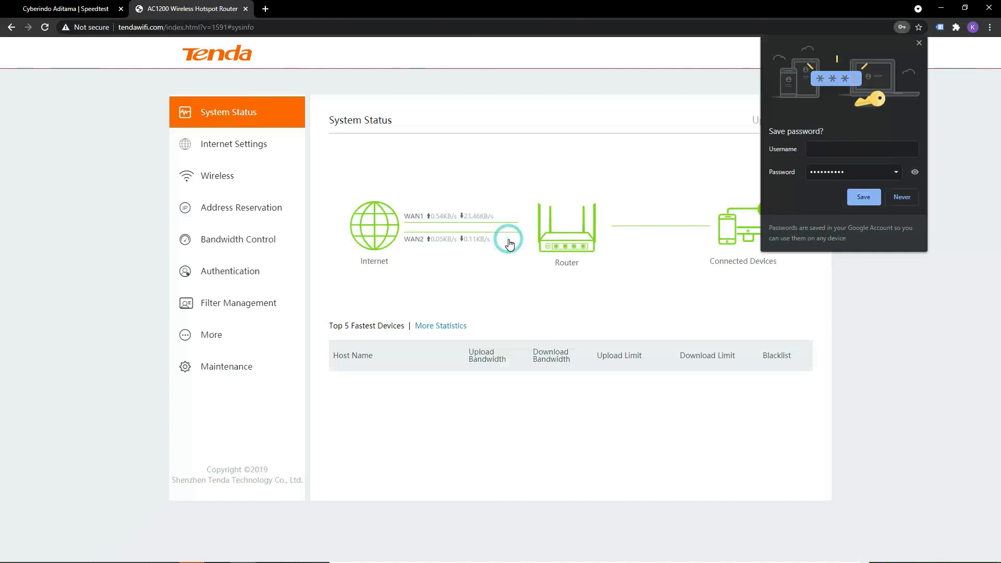
left_click(919, 43)
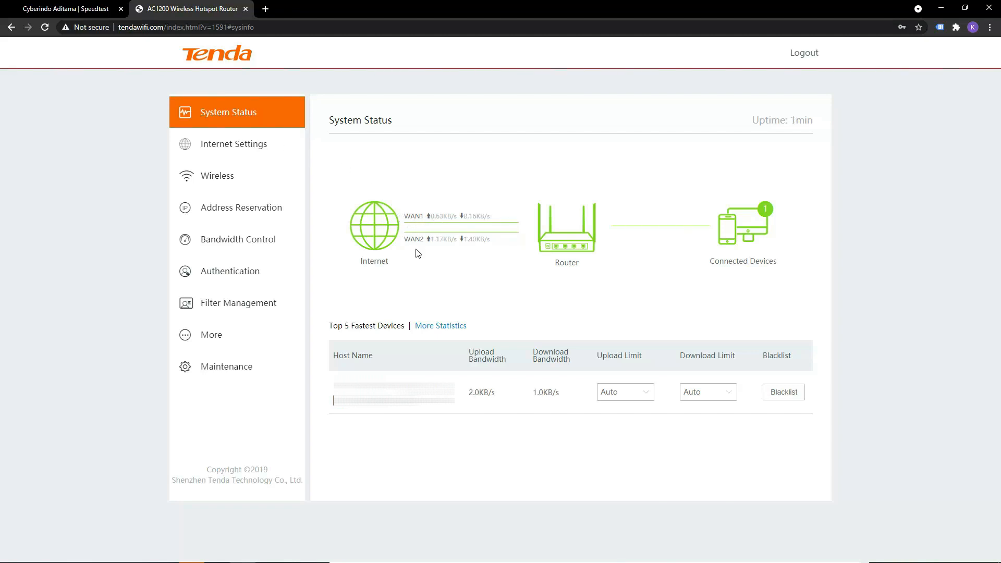
Check the WAN1 and WAN2 connection status in Internet Settings and return to System Status.
left_click(235, 150)
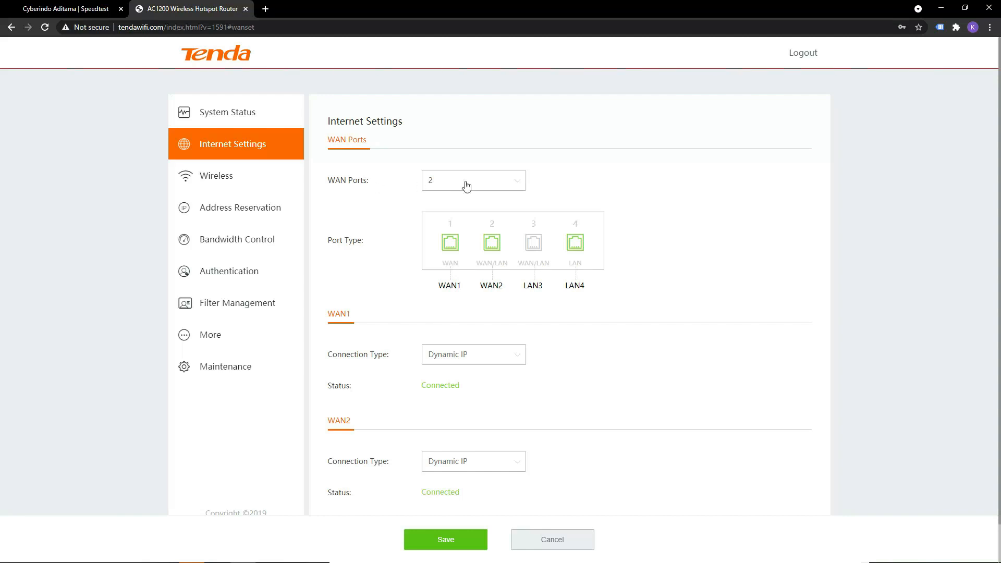
scroll(396, 355, "down", 1)
scroll(390, 348, "up", 1)
left_click(238, 116)
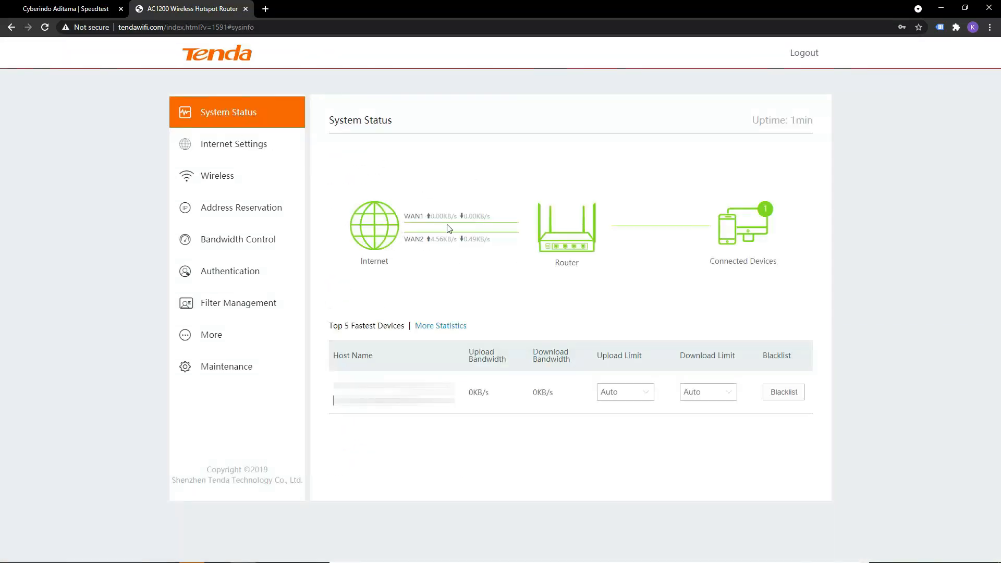
Reload the CBN speed test page, close the extra blank tab, and run a new speed test.
left_click(266, 9)
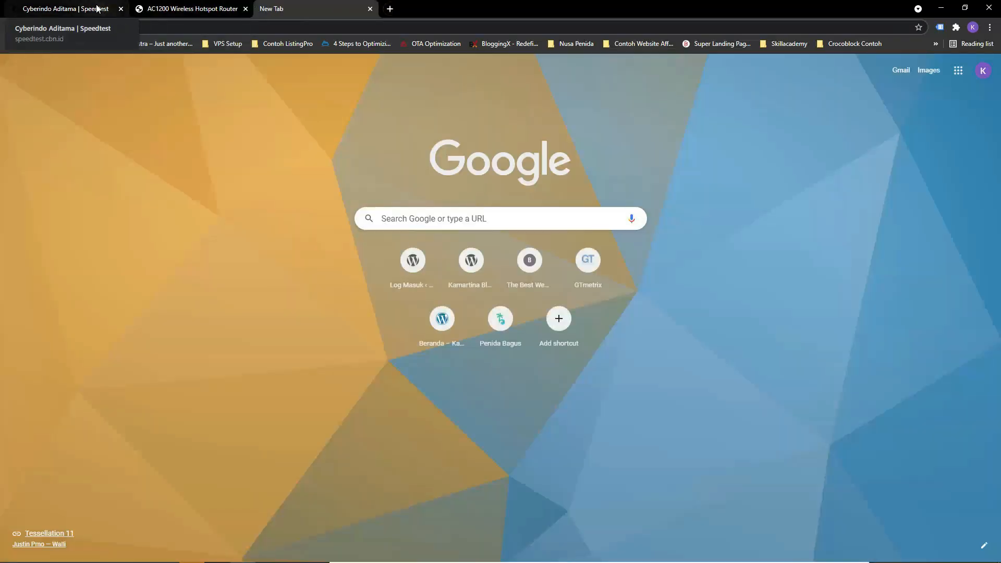
left_click(95, 8)
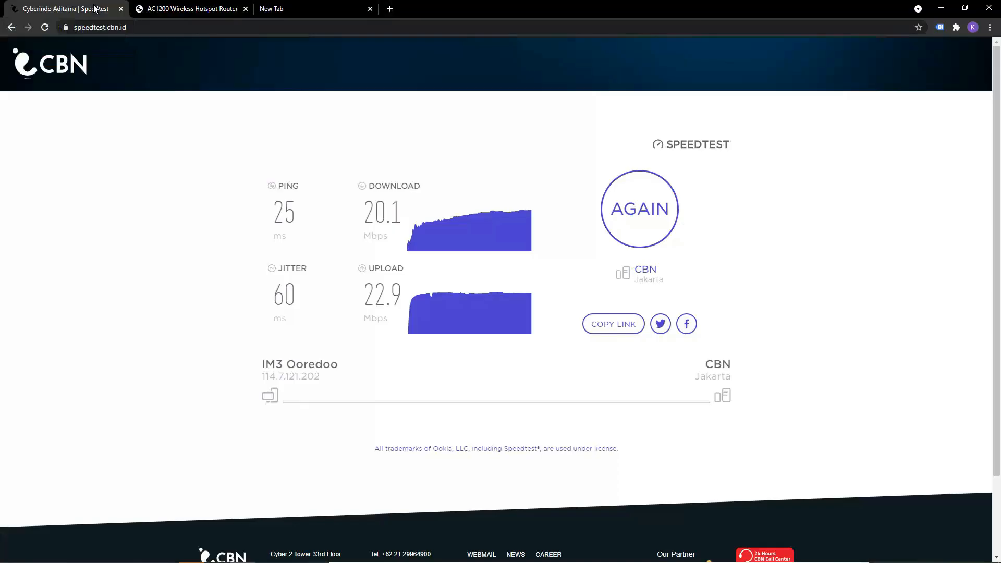
left_click(46, 29)
left_click(370, 9)
left_click(486, 250)
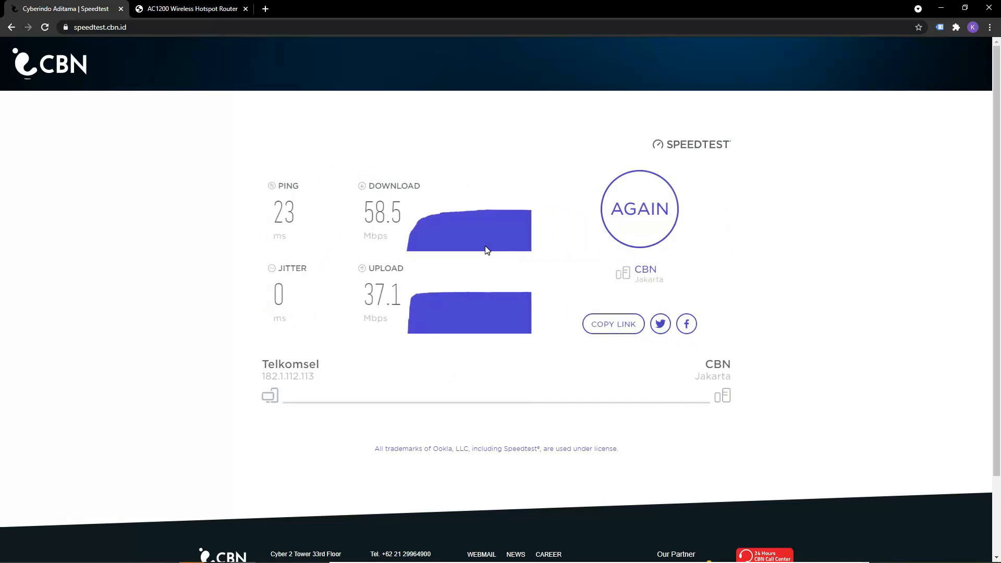
Repeat the CBN speed test and examine the WAN1 and WAN2 traffic on the router's System Status page.
left_click(158, 7)
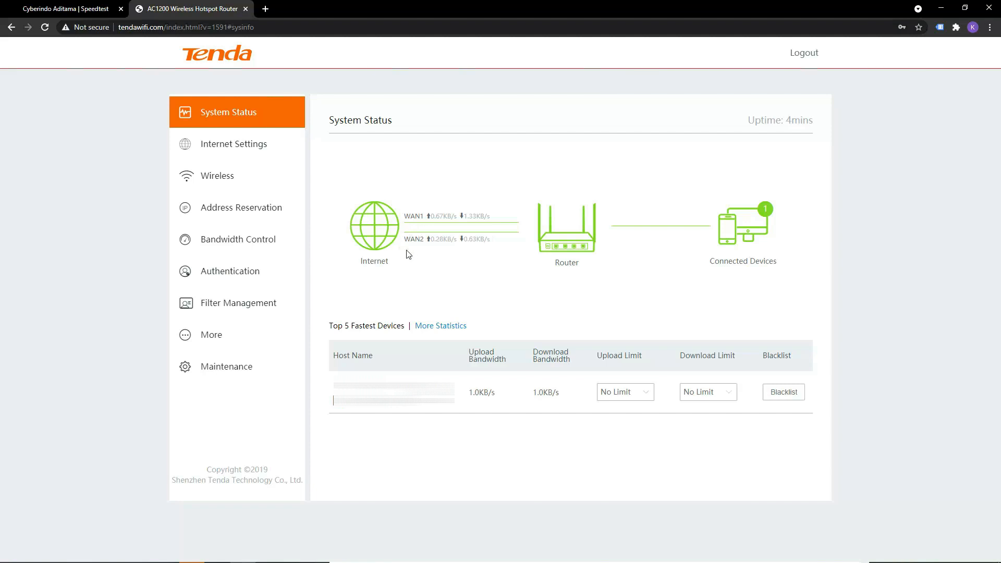
left_click(90, 8)
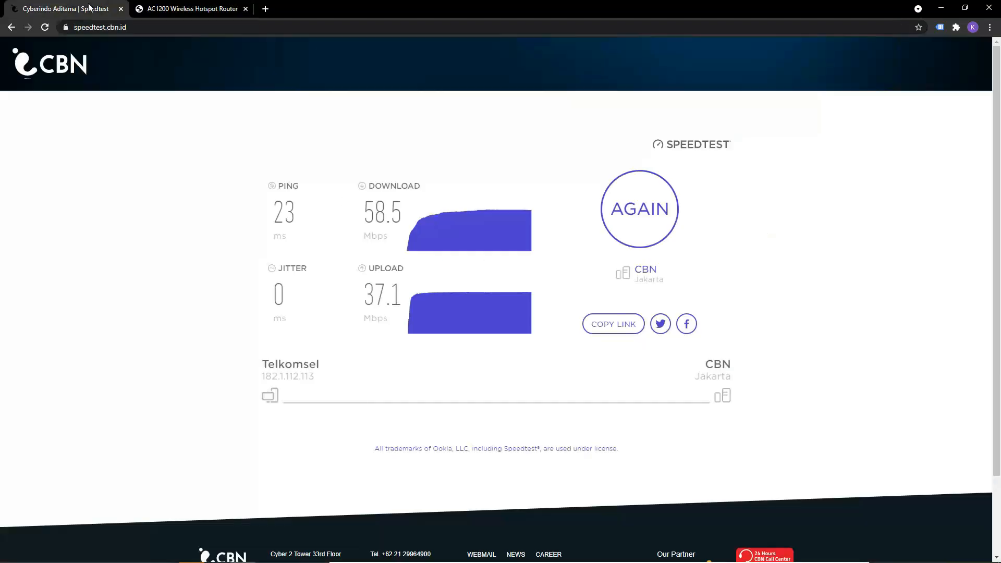
left_click(633, 220)
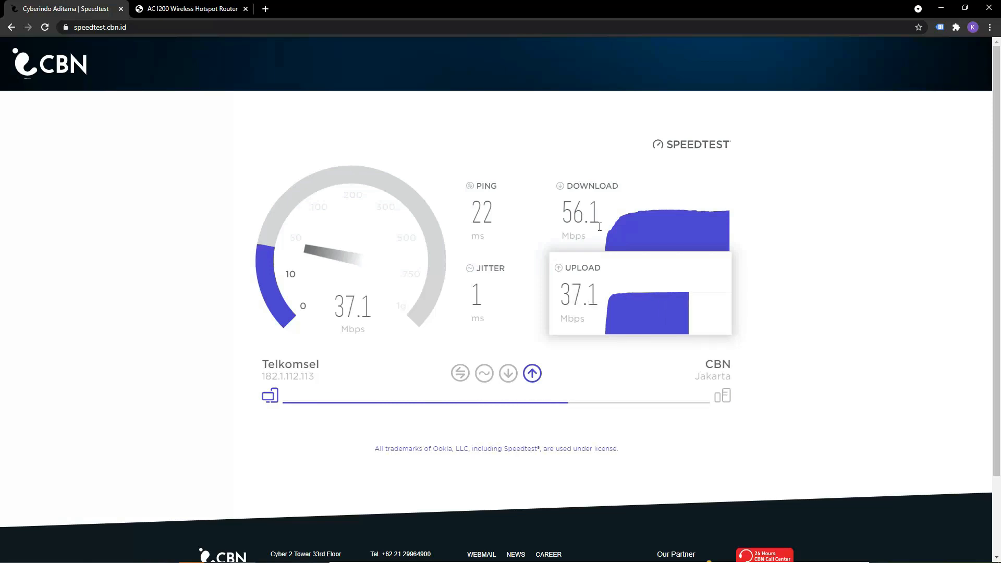
left_click(216, 9)
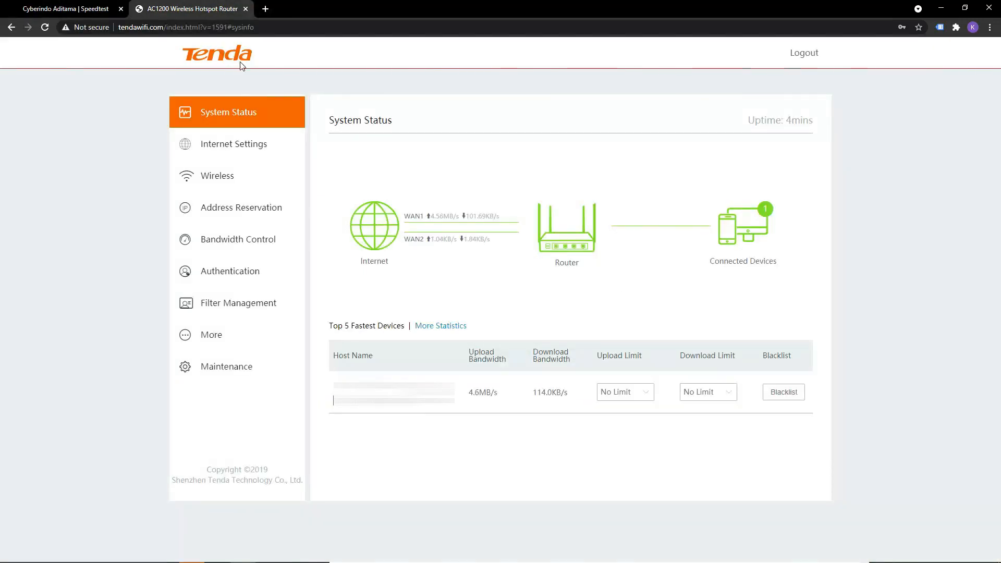
View the CBN speed test result, and inspect the WAN port count options and connection statuses in the router's Internet Settings.
left_click(60, 5)
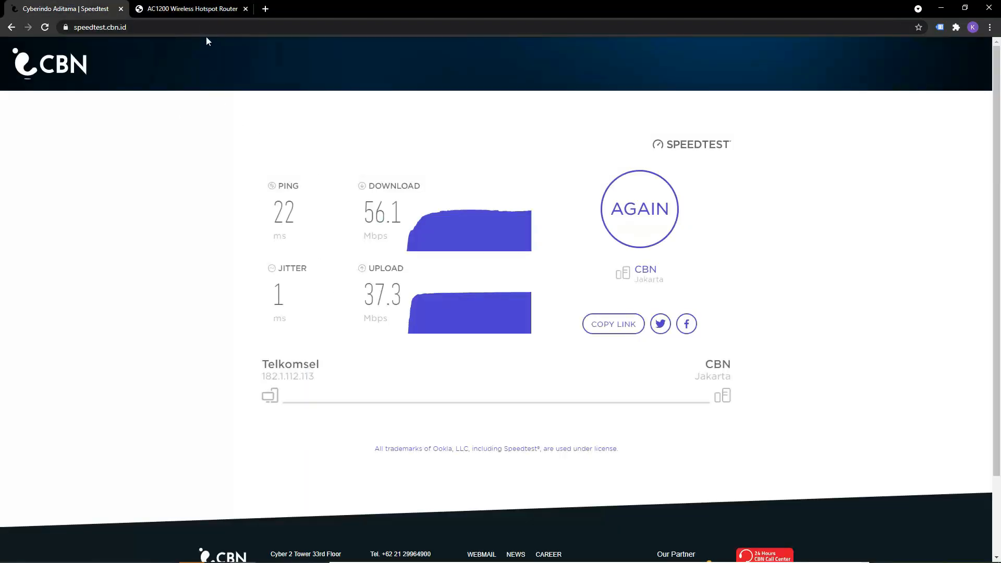
key("ctrl+Tab")
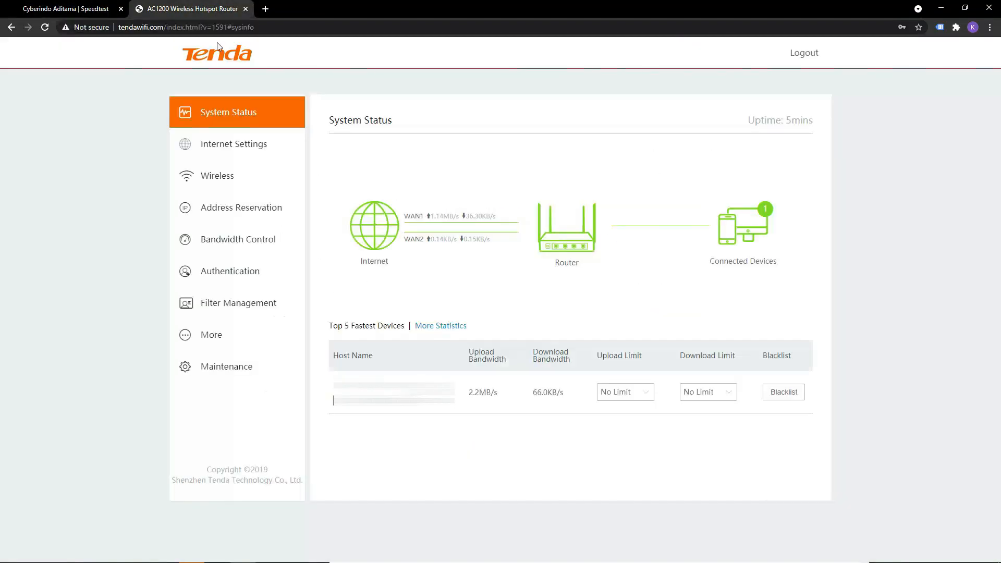
left_click(232, 151)
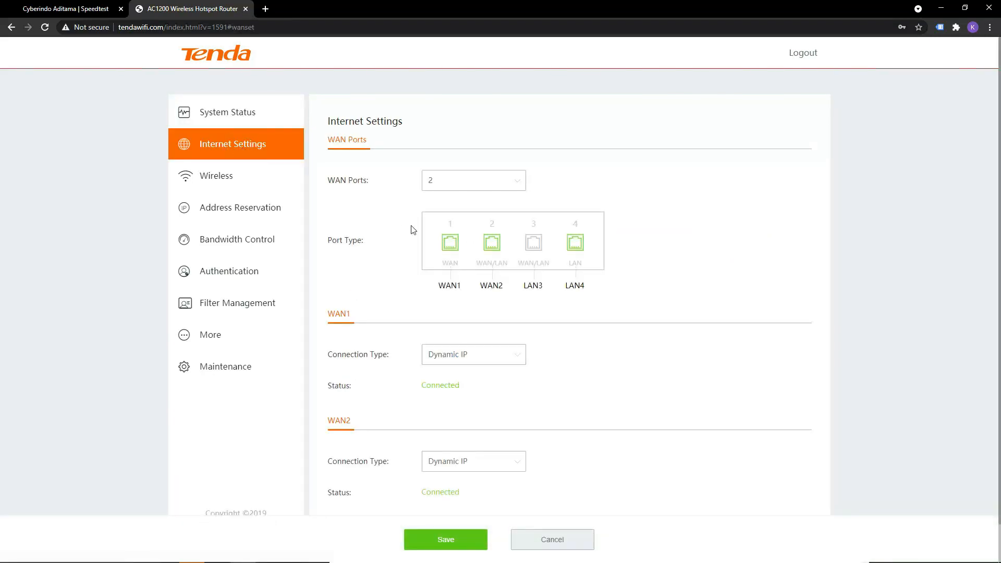
left_click(507, 180)
left_click(384, 202)
scroll(386, 351, "down", 1)
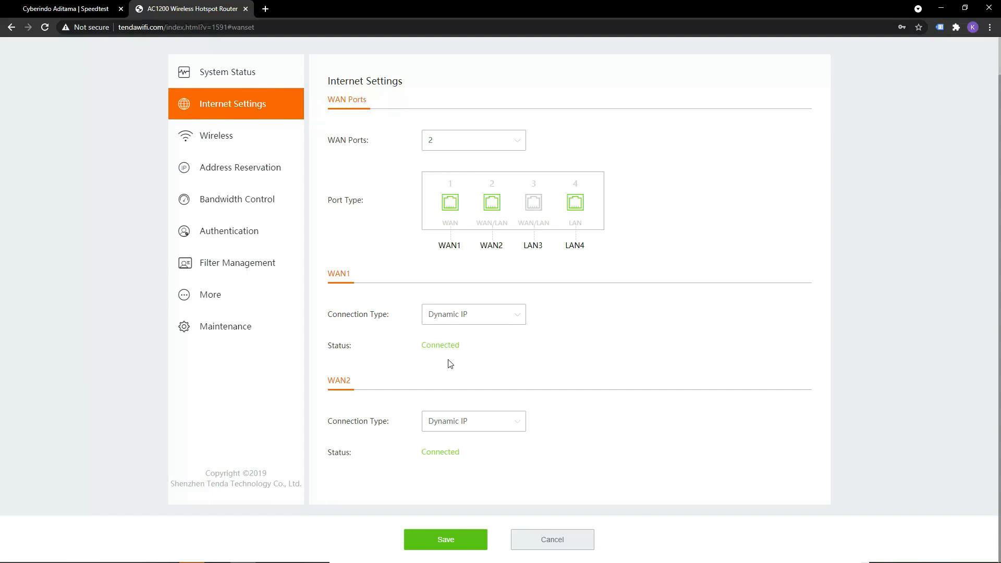
Examine the router's Wireless Settings, Network Isolation and Address Reservation pages.
left_click(221, 140)
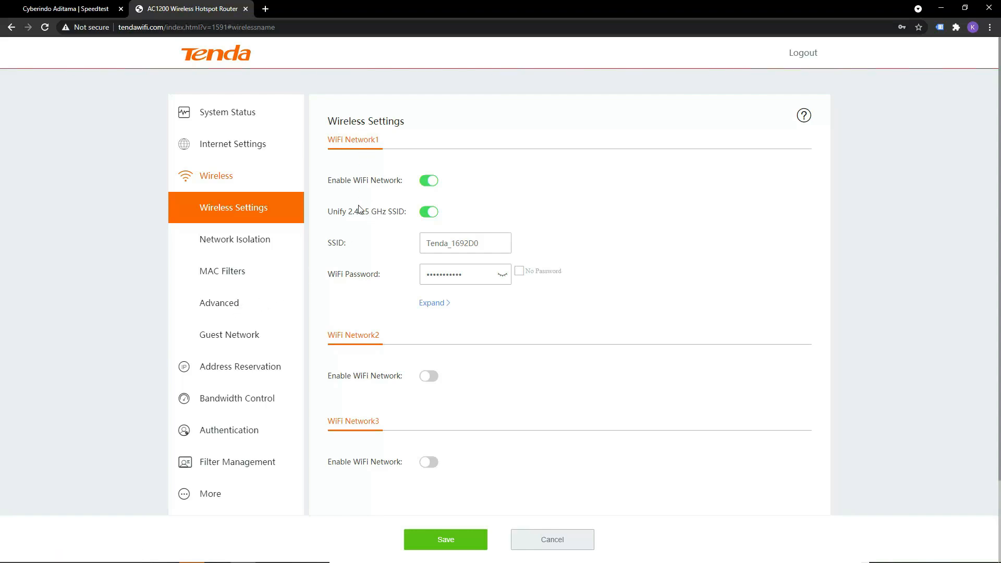
scroll(350, 334, "down", 2)
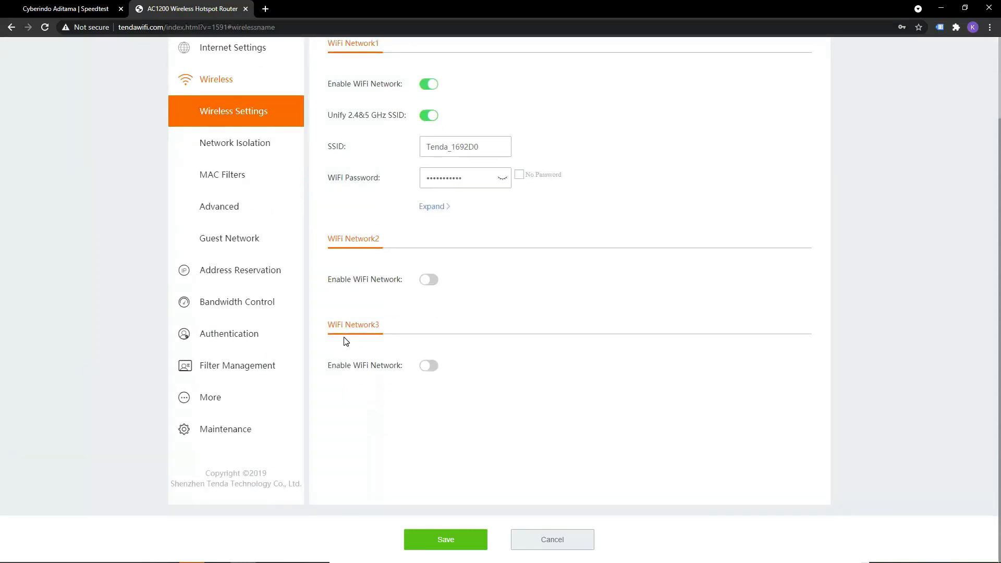
scroll(345, 340, "up", 2)
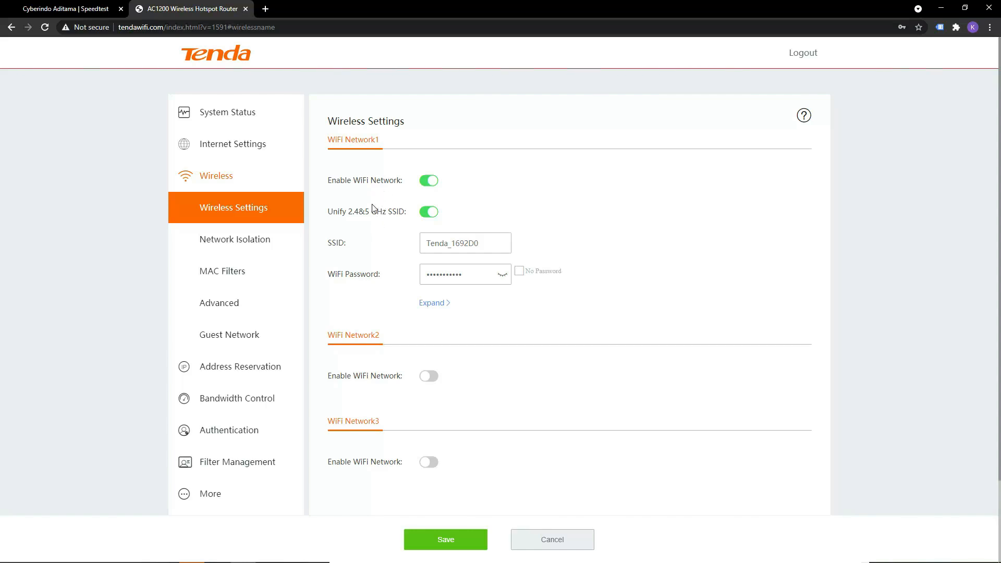
left_click(230, 242)
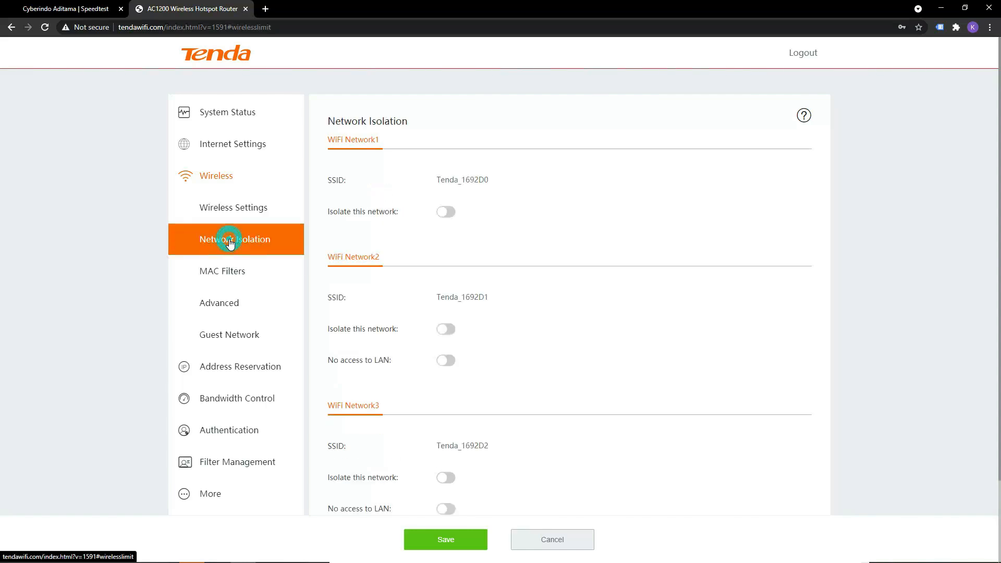
scroll(260, 283, "down", 2)
left_click(253, 277)
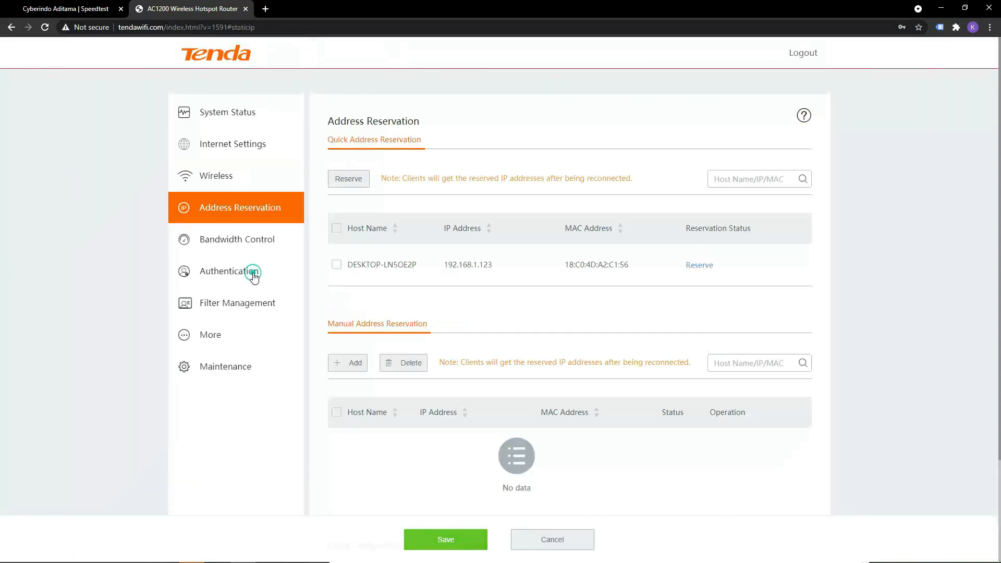
scroll(289, 296, "down", 3)
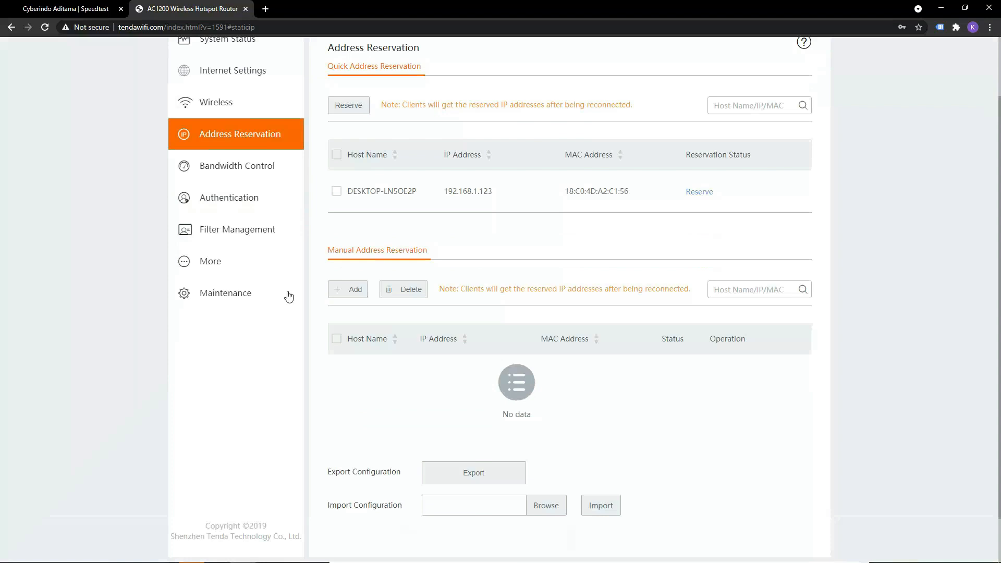
scroll(275, 299, "up", 3)
Recheck the CBN speed test result and return to the router's System Status page.
left_click(76, 8)
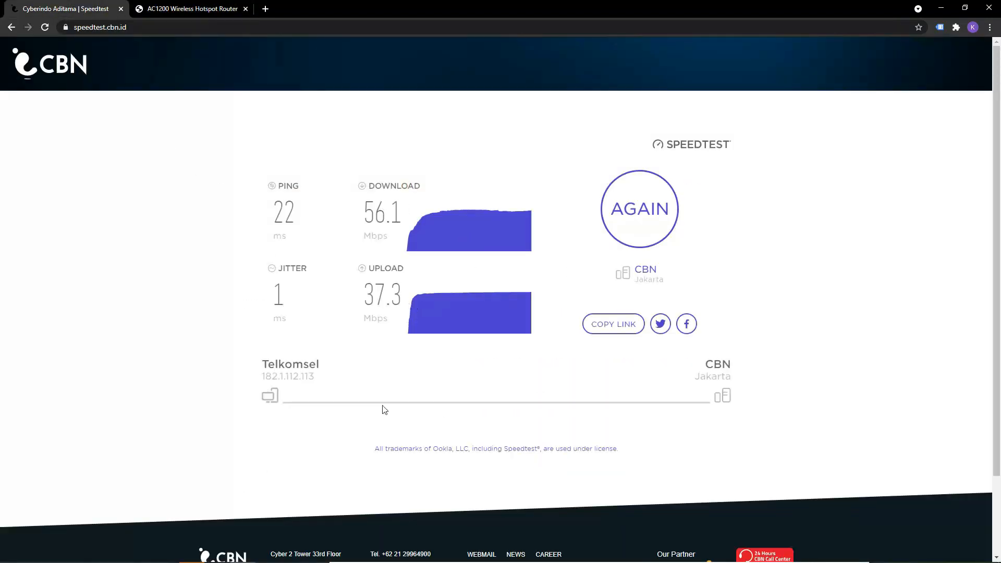
left_click(205, 9)
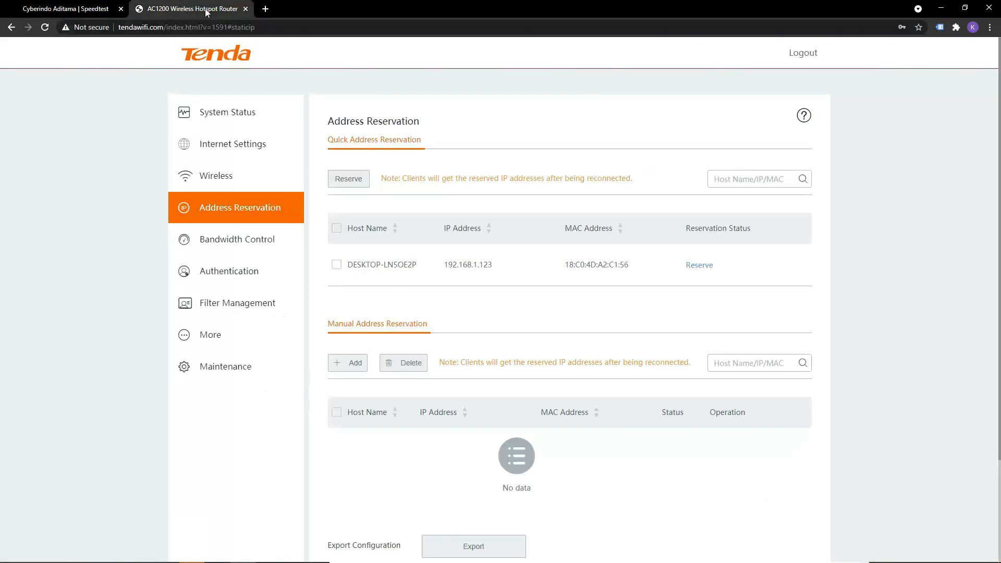
left_click(197, 112)
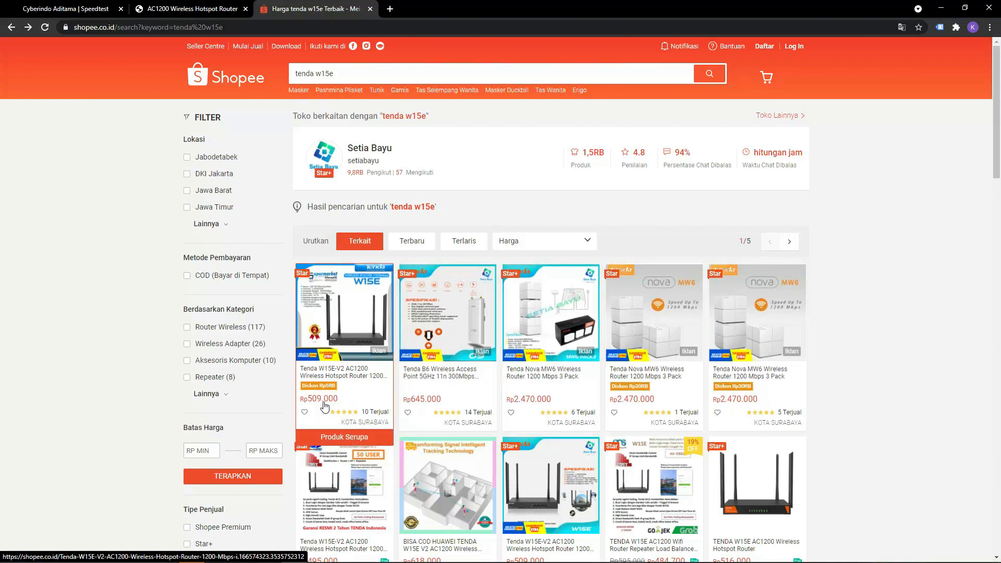
Look over the "tenda w15e" listings on Shopee, and search the shop for "mikrotik" to compare prices.
scroll(326, 405, "down", 3)
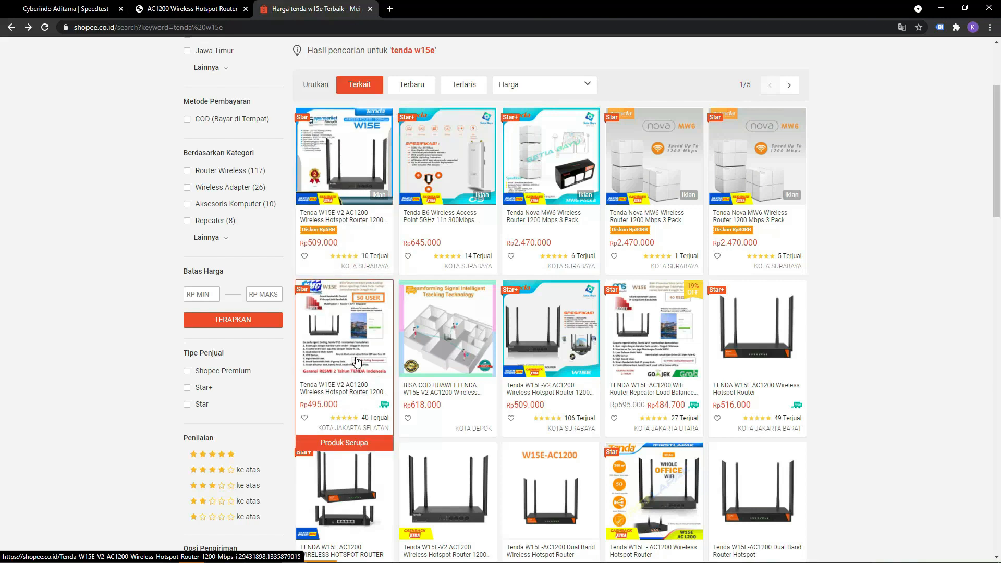
scroll(357, 361, "up", 3)
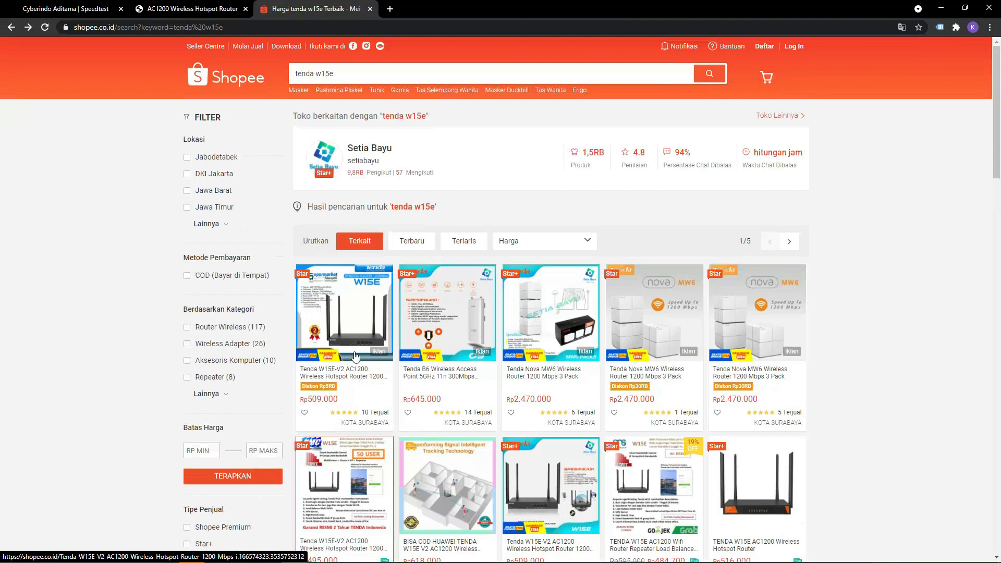
left_click(361, 68)
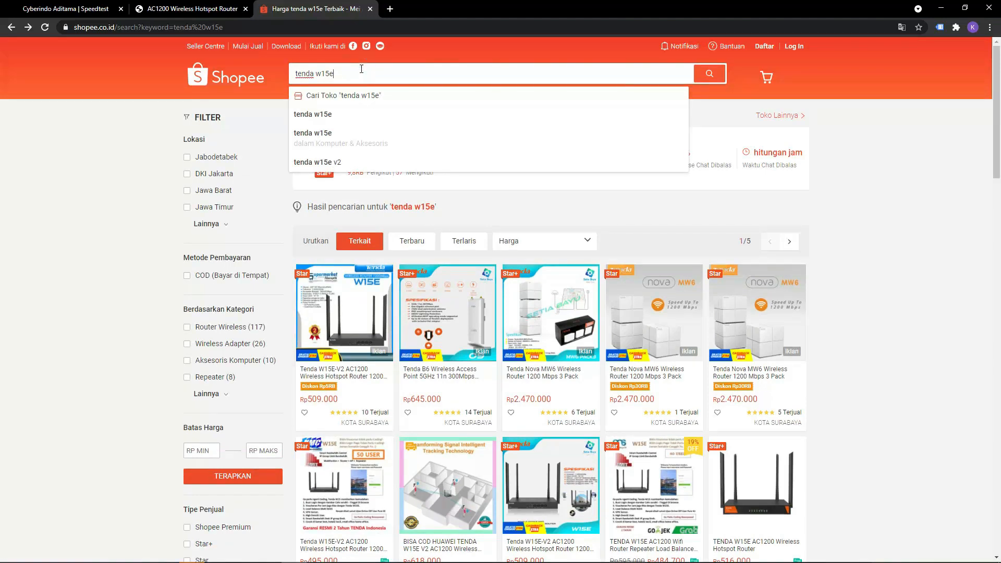
key("ctrl+a")
type("mikrotik")
key("Return")
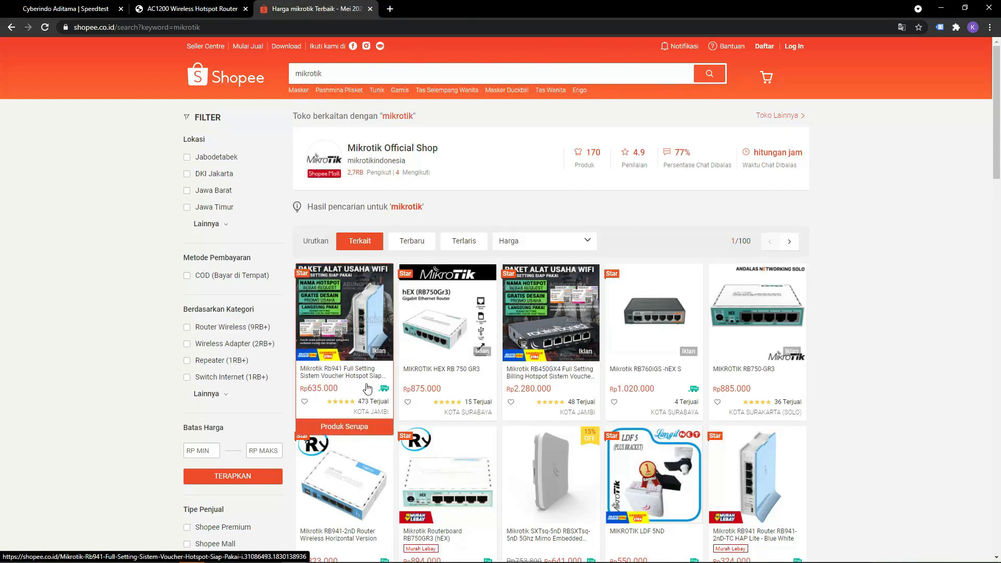
Browse the MikroTik router listings and prices, and go back to the "tenda w15e" search results.
scroll(412, 389, "down", 3)
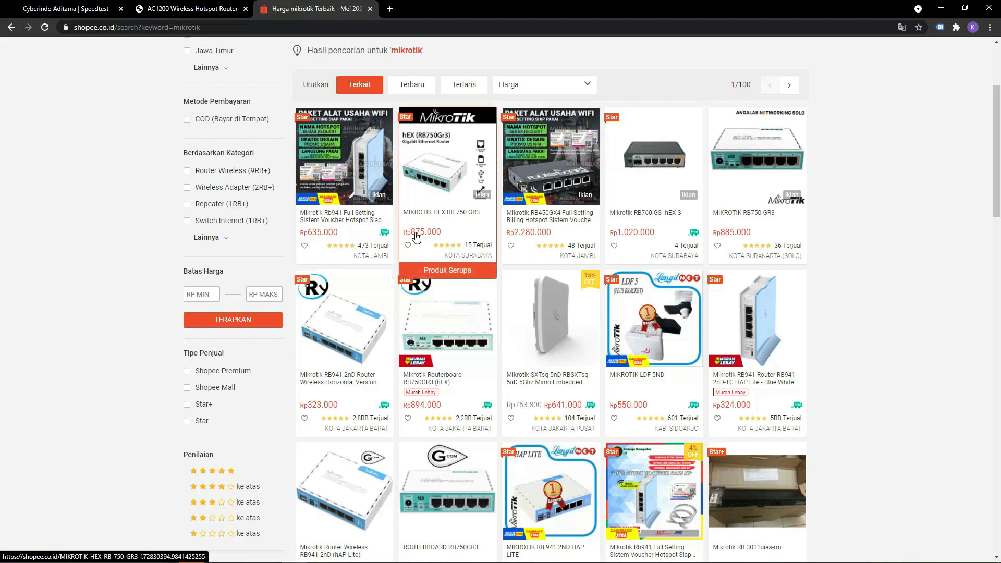
scroll(416, 237, "up", 3)
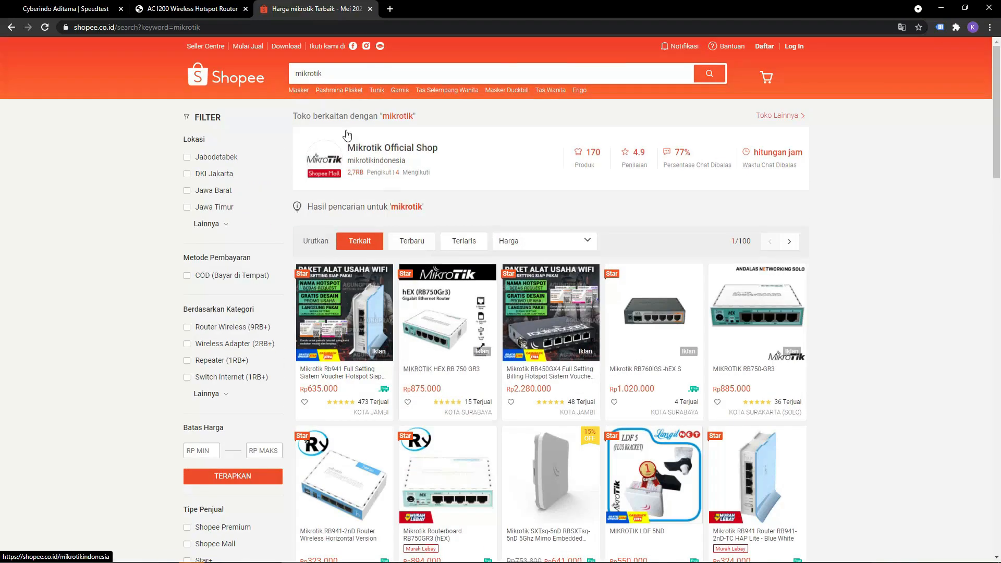
key("alt+Left")
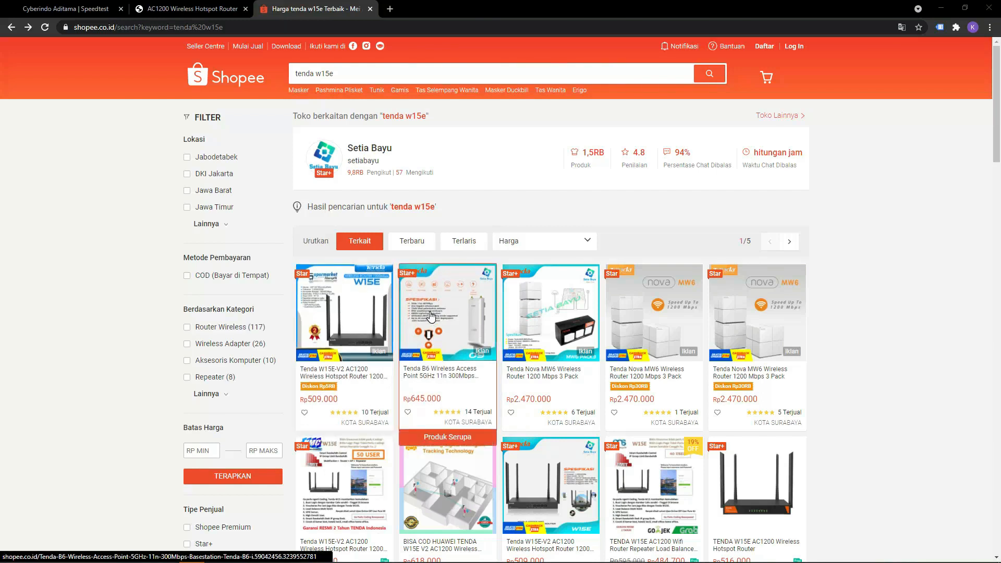
Review the WAN port count options in the router's Internet Settings and the WAN1 and WAN2 traffic on System Status.
left_click(202, 12)
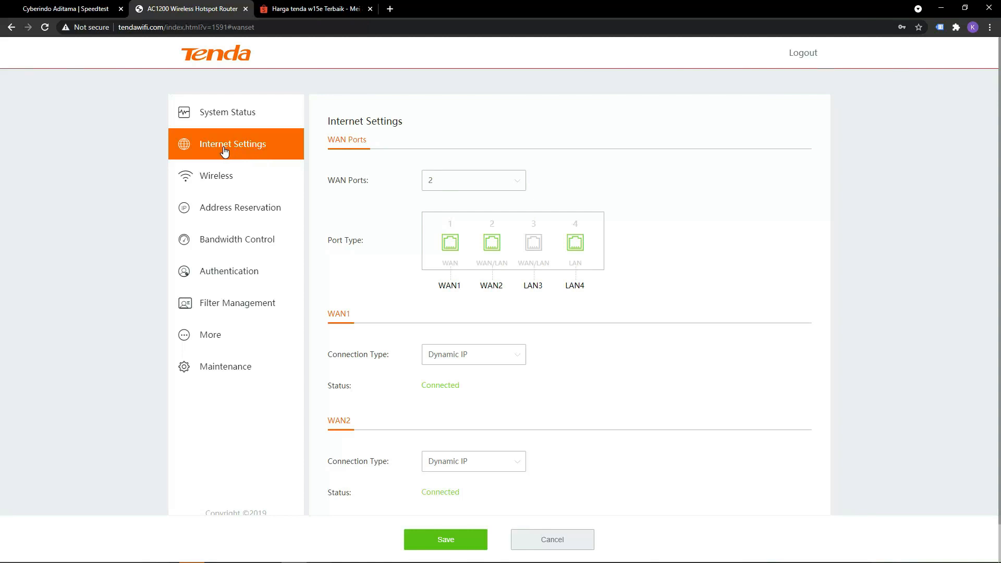
left_click(469, 191)
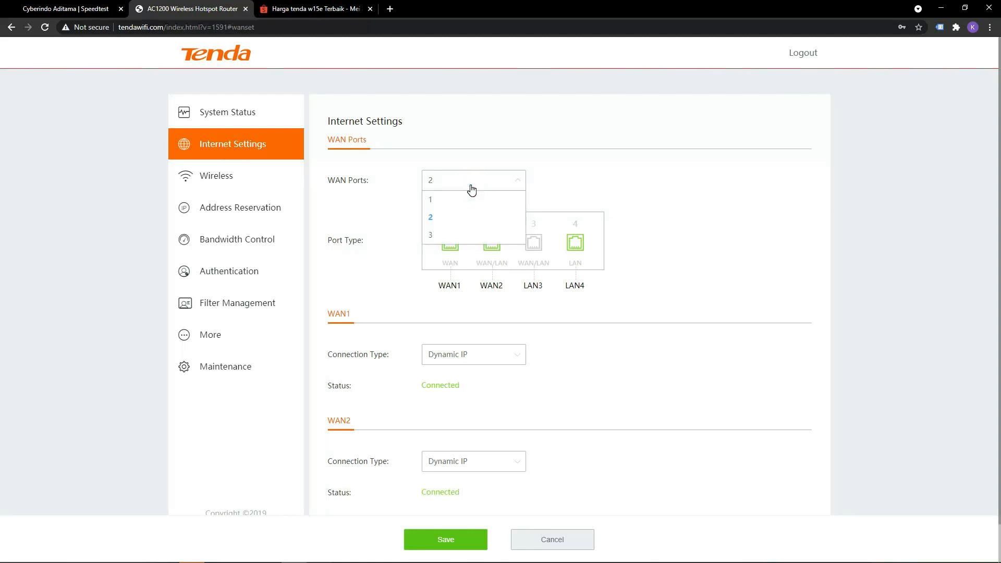
left_click(470, 187)
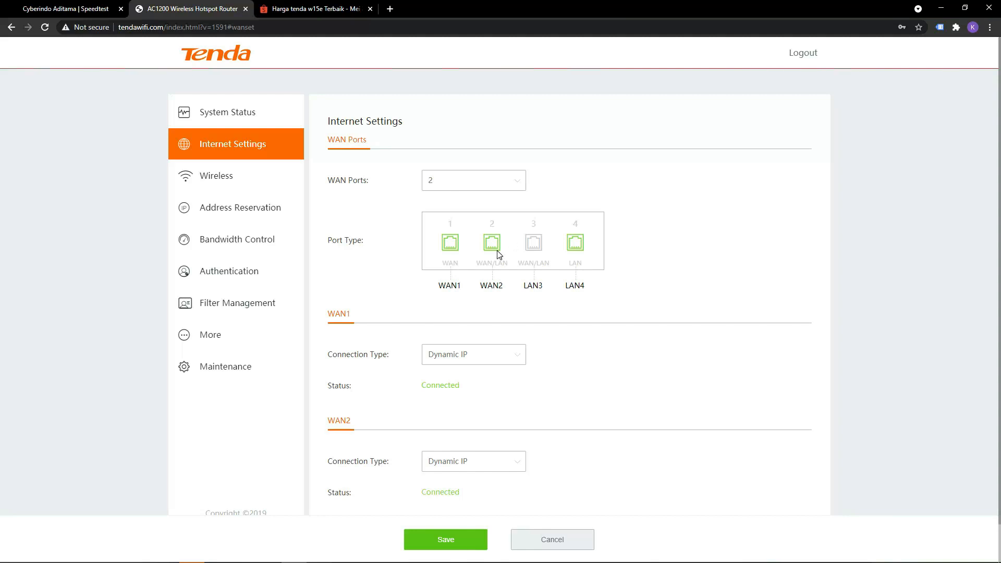
left_click(256, 122)
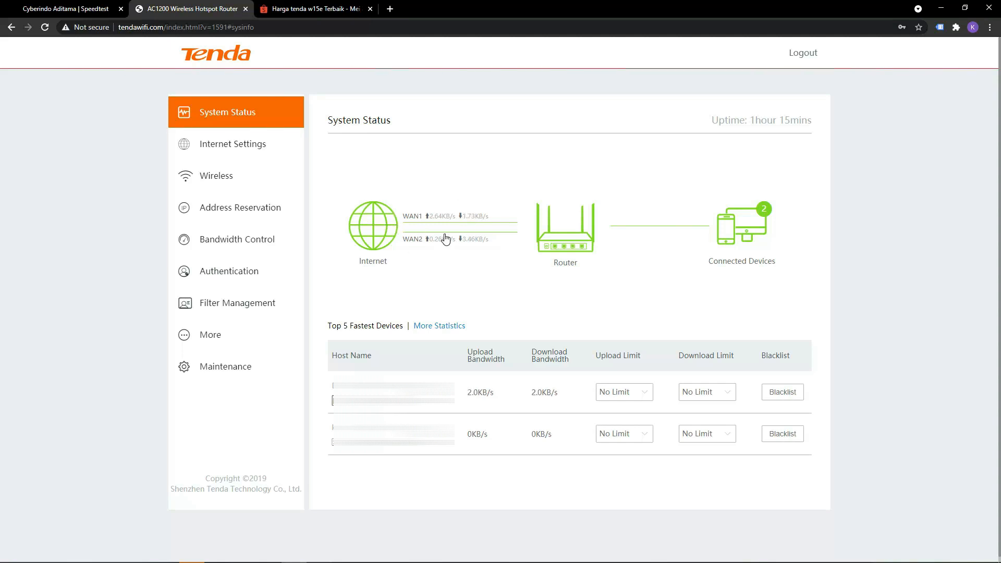
left_click(244, 150)
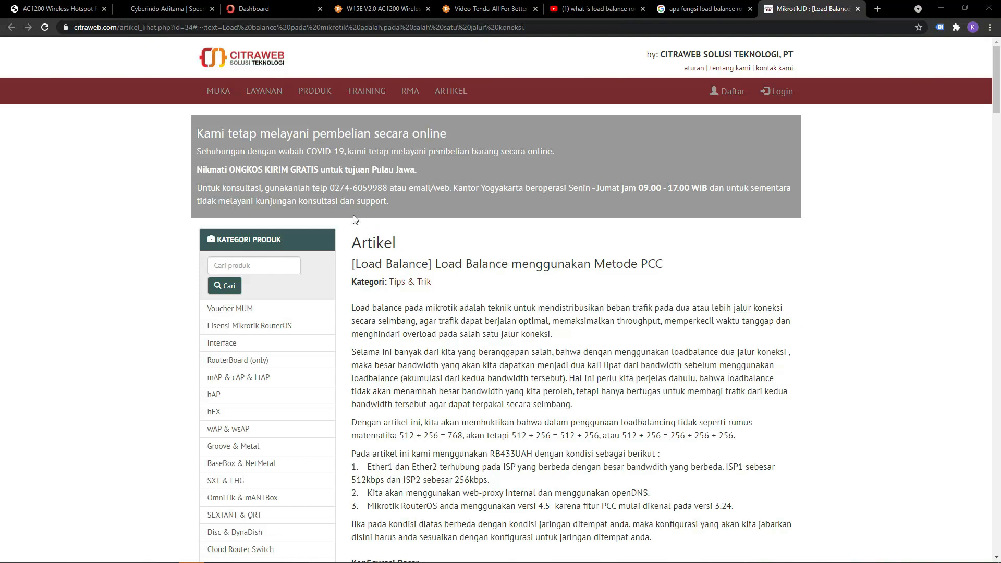
Check the CBN speed test result, and highlight "Load Balance" and the 512 + 256 paragraph in the Citraweb PCC article.
left_click(193, 9)
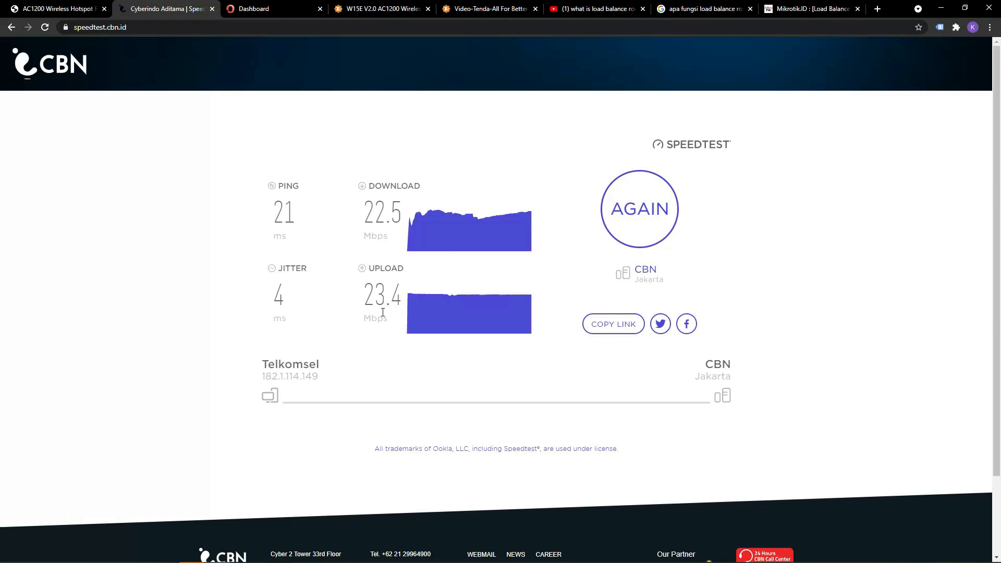
left_click(788, 12)
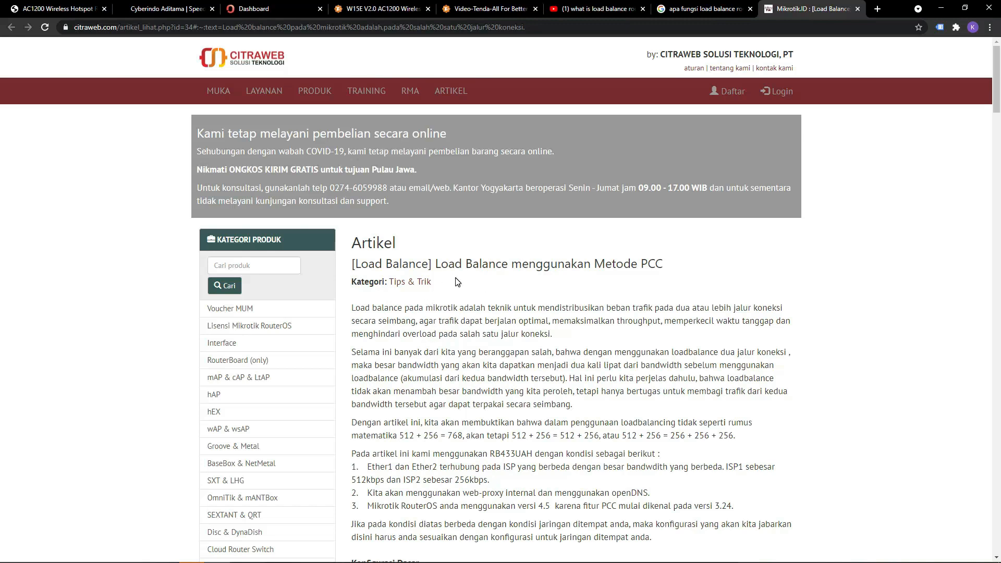
left_click_drag(436, 264, 509, 263)
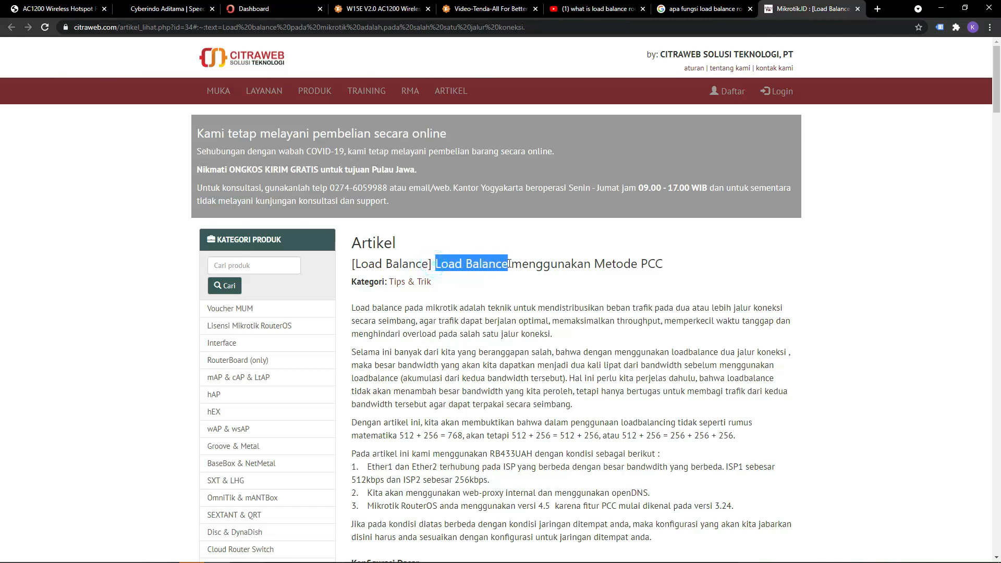
scroll(519, 348, "down", 2)
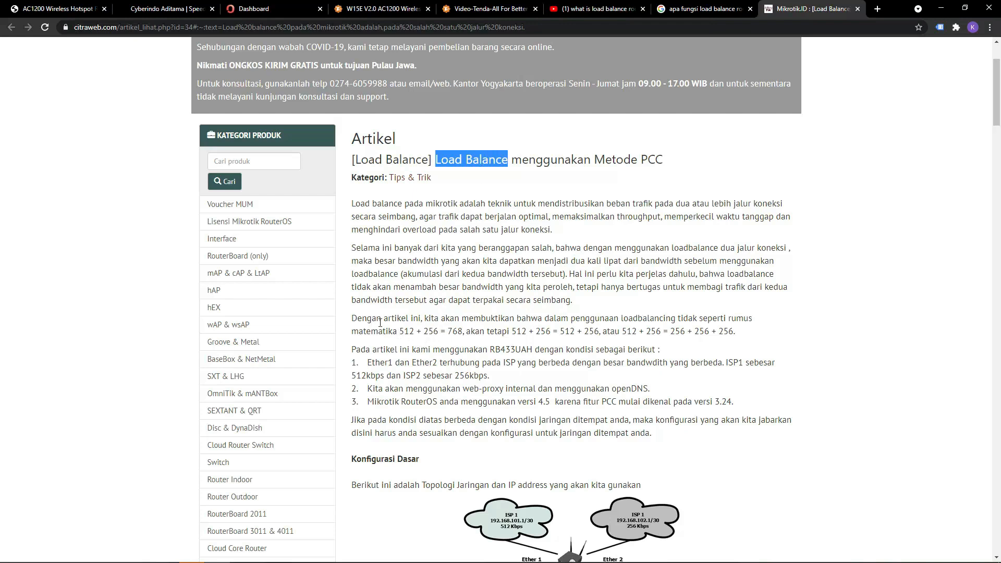
left_click_drag(352, 319, 746, 329)
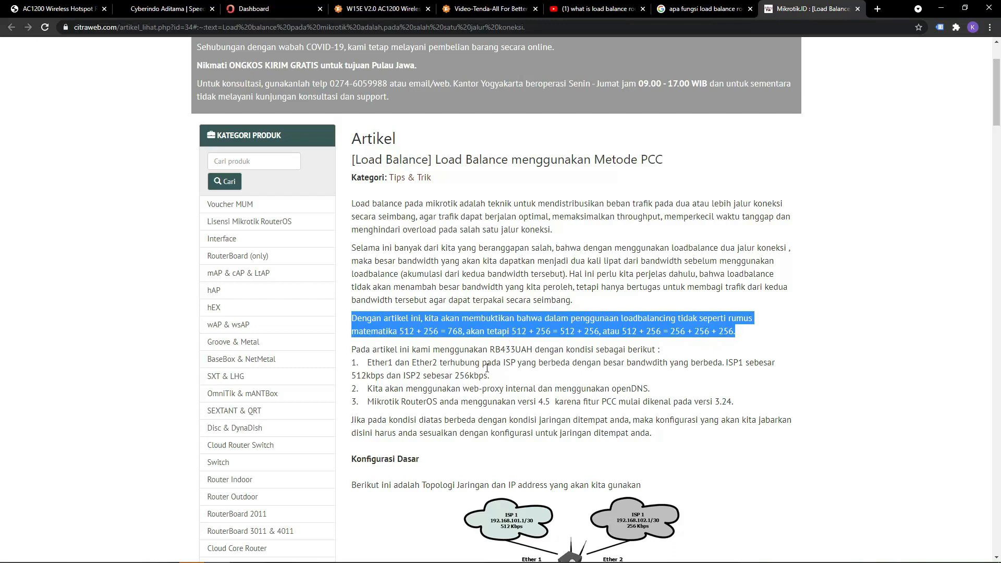
Read through the article's configuration sections to its conclusion, and highlight the formula "512kbps + 256kbps ≠ 768kbps".
scroll(417, 378, "down", 4)
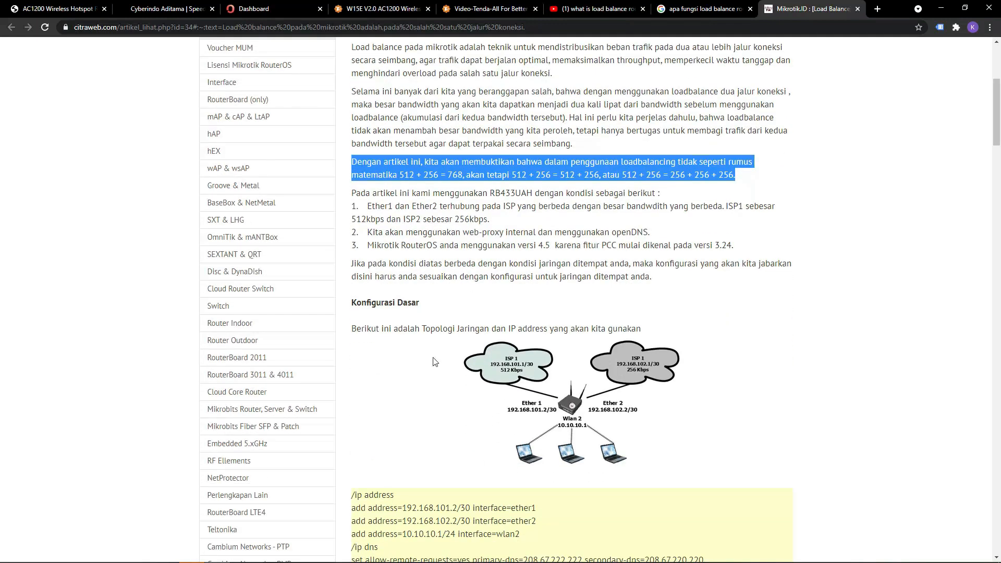
scroll(423, 373, "down", 2)
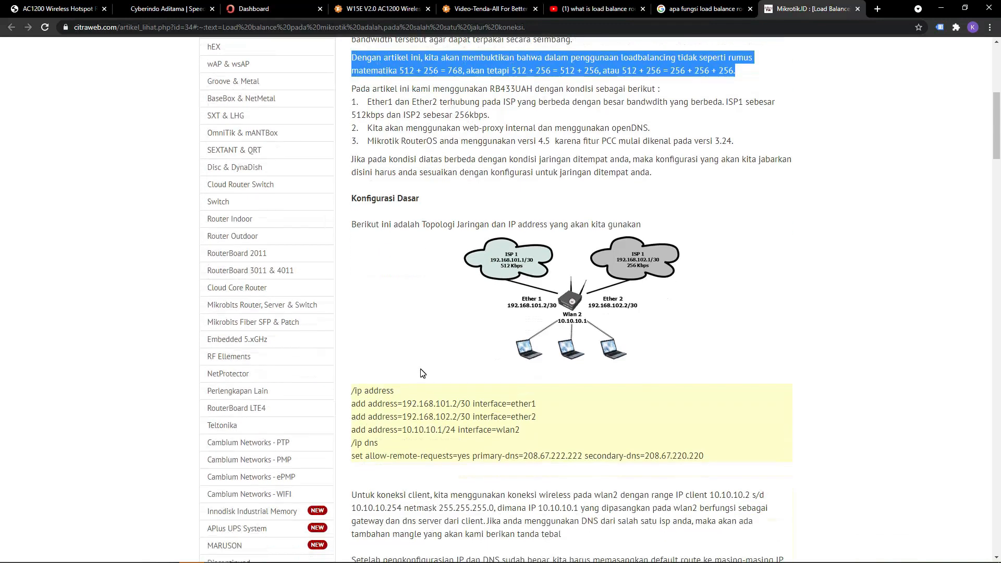
scroll(422, 373, "down", 3)
scroll(422, 369, "down", 2)
scroll(422, 369, "down", 6)
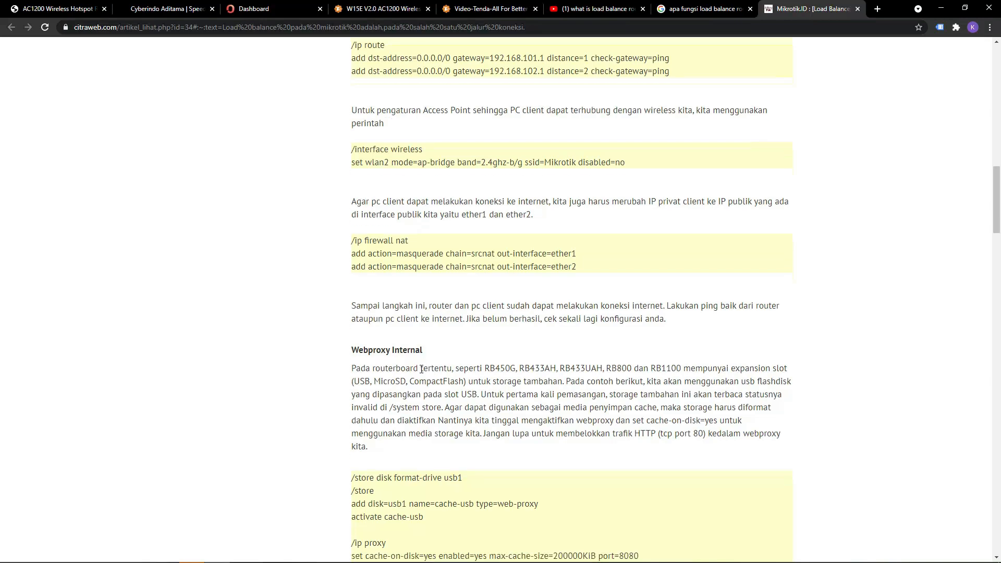
scroll(421, 369, "down", 3)
scroll(421, 369, "down", 13)
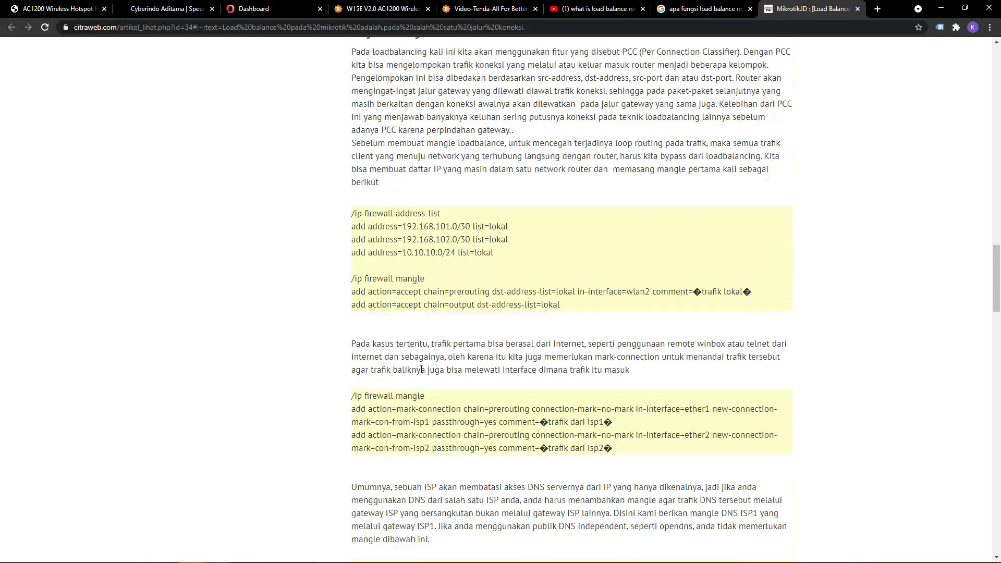
scroll(421, 369, "down", 19)
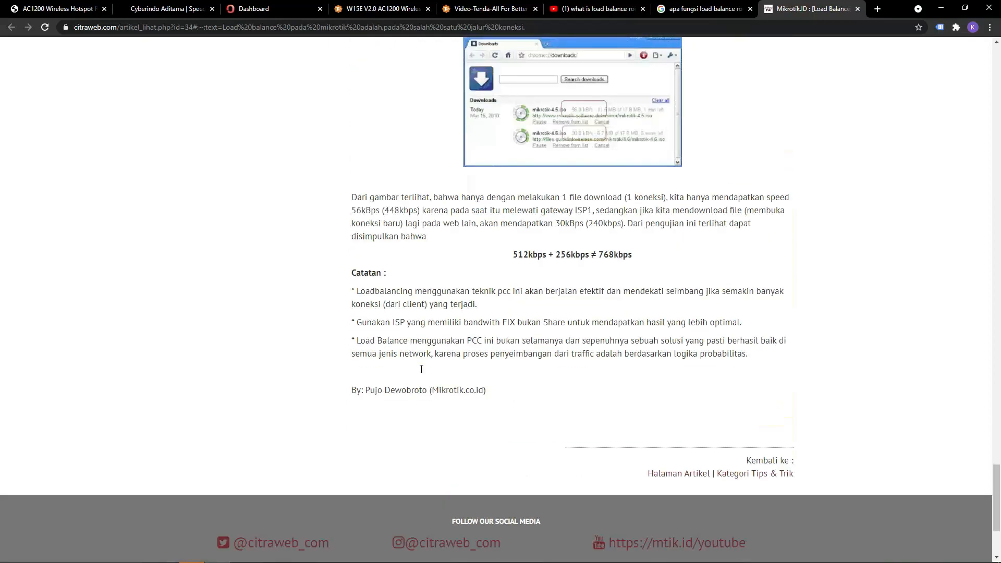
left_click_drag(515, 255, 653, 264)
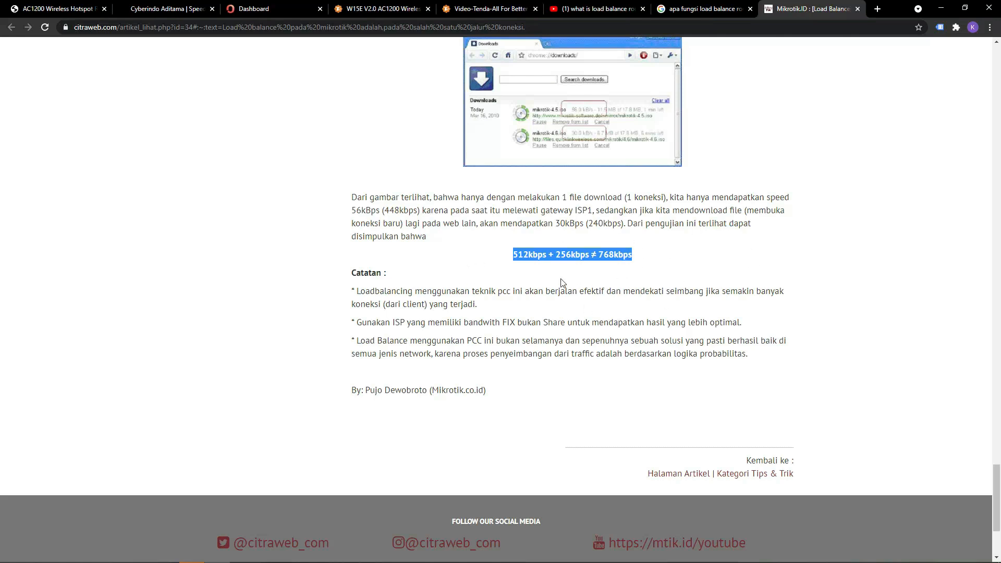
Open Google Translate in a new tab and enter "load balance" for English to Indonesian translation.
left_click(877, 8)
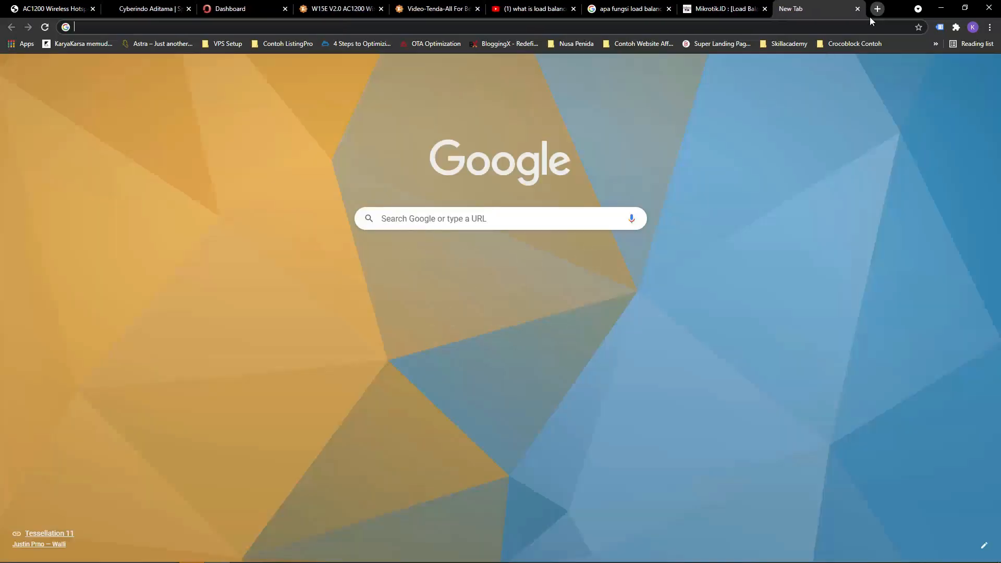
type("translate.google.com")
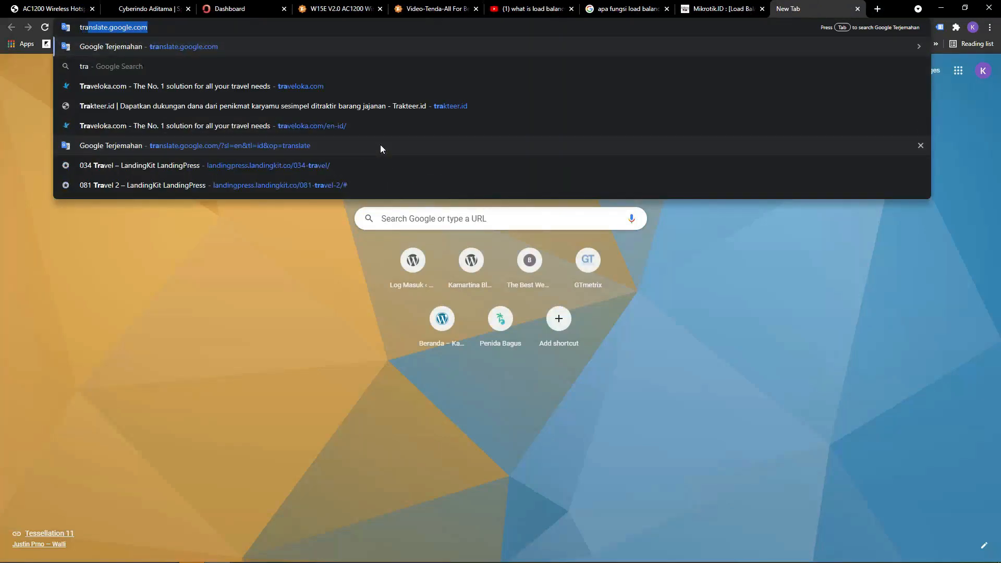
key("Return")
left_click(369, 154)
type("load balance")
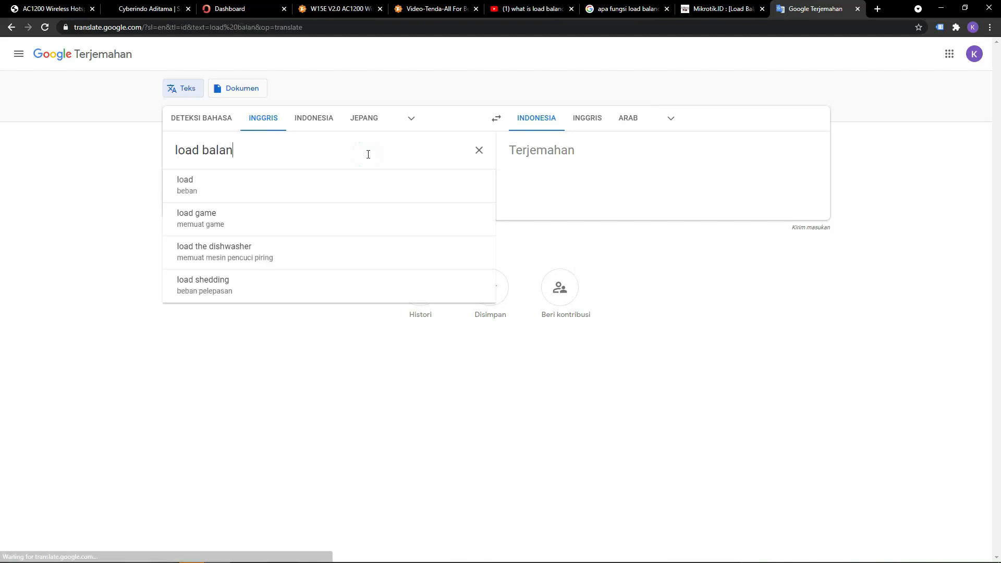